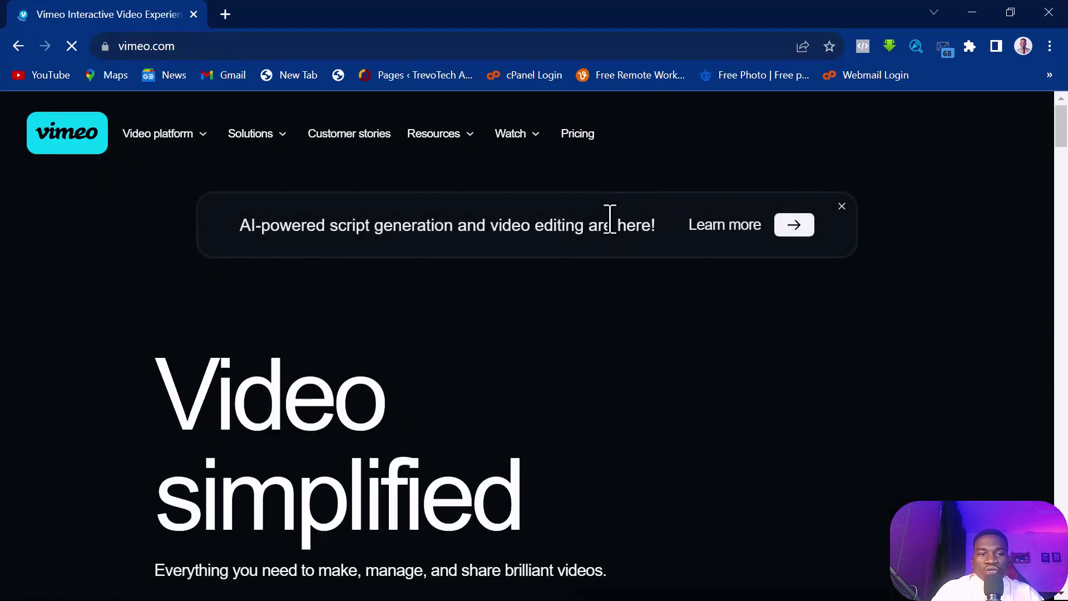
pyautogui.scroll(-8, 584, 228)
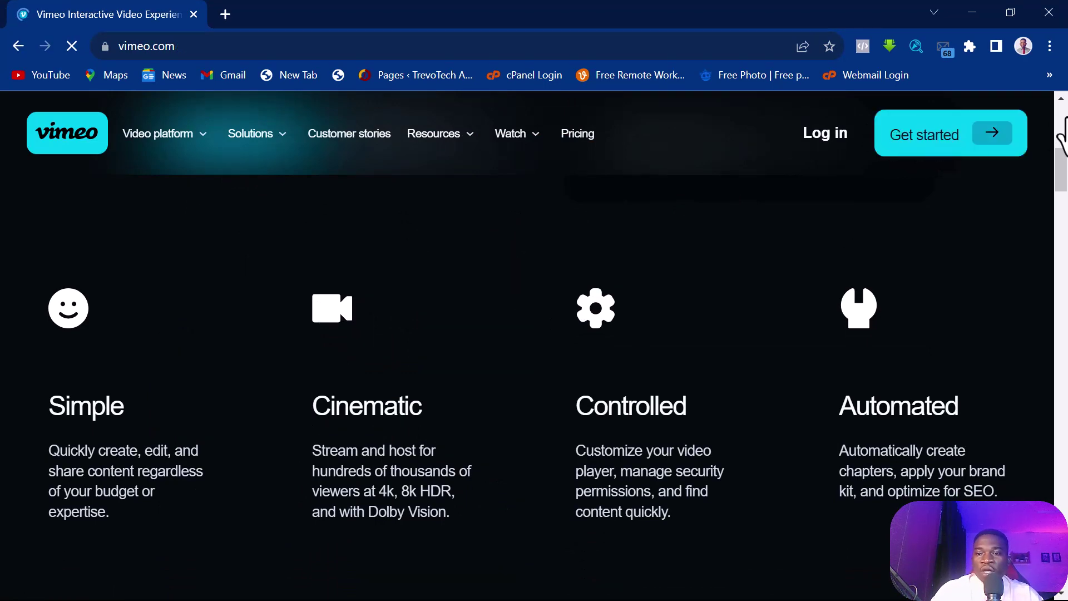
pyautogui.click(956, 141)
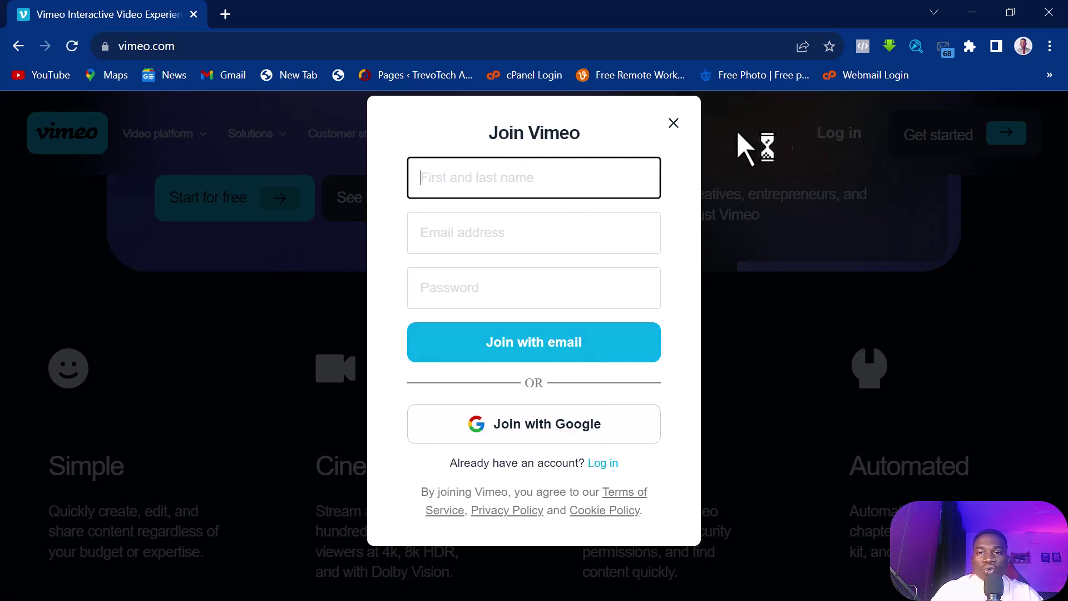
pyautogui.click(673, 124)
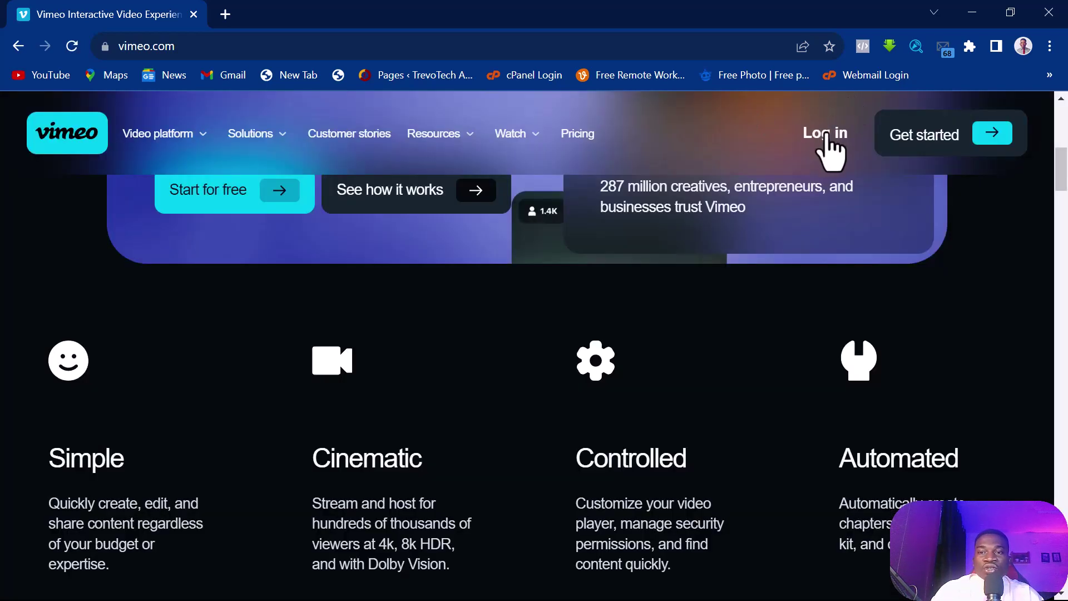
# Step: Log in to Vimeo with Google, using the first account offered
pyautogui.click(829, 140)
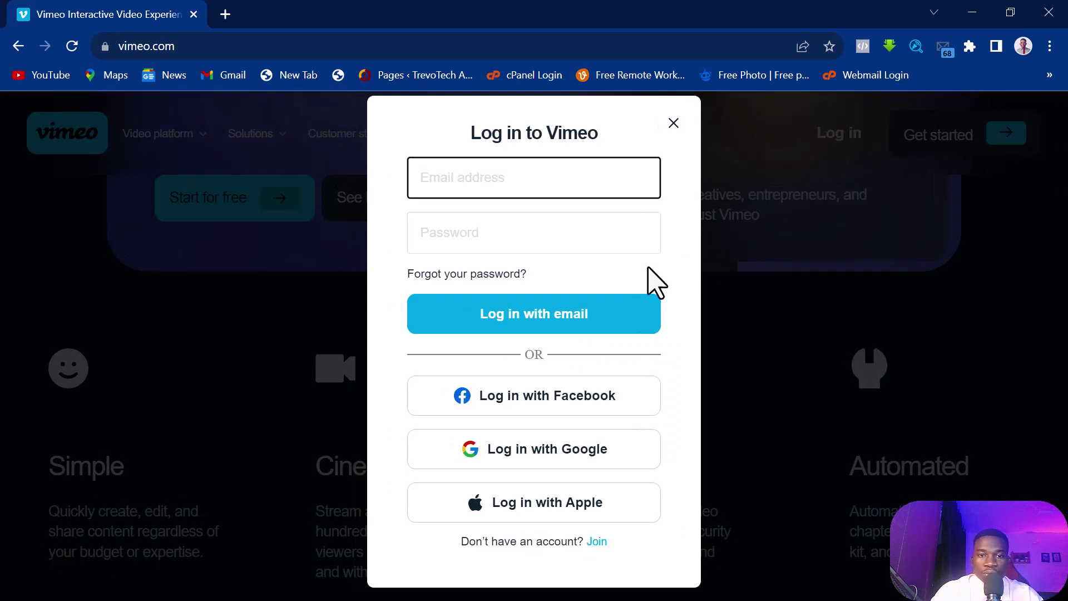
pyautogui.click(579, 445)
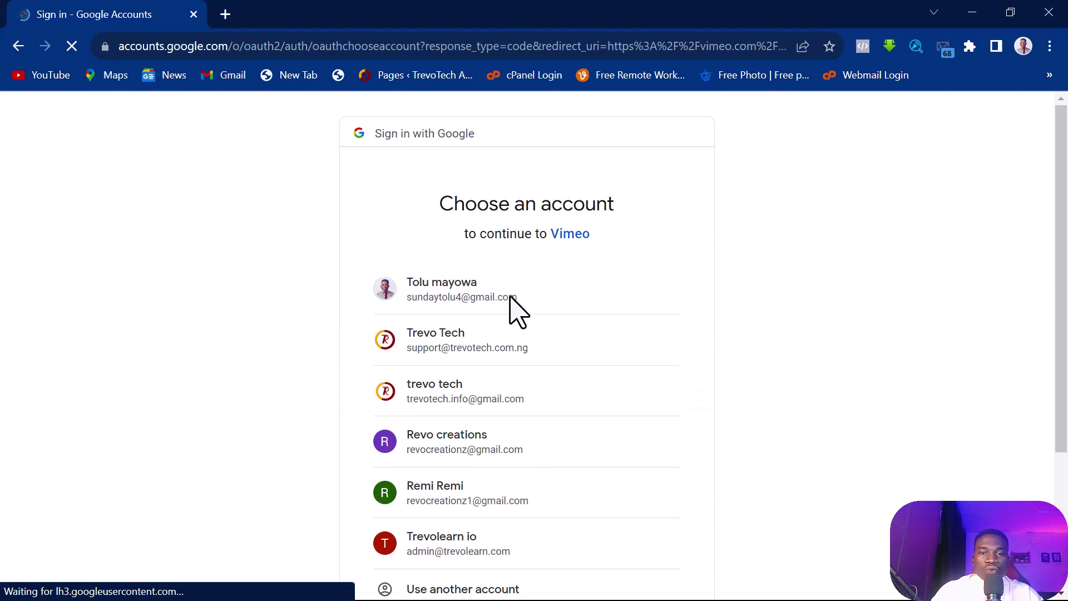
pyautogui.click(492, 290)
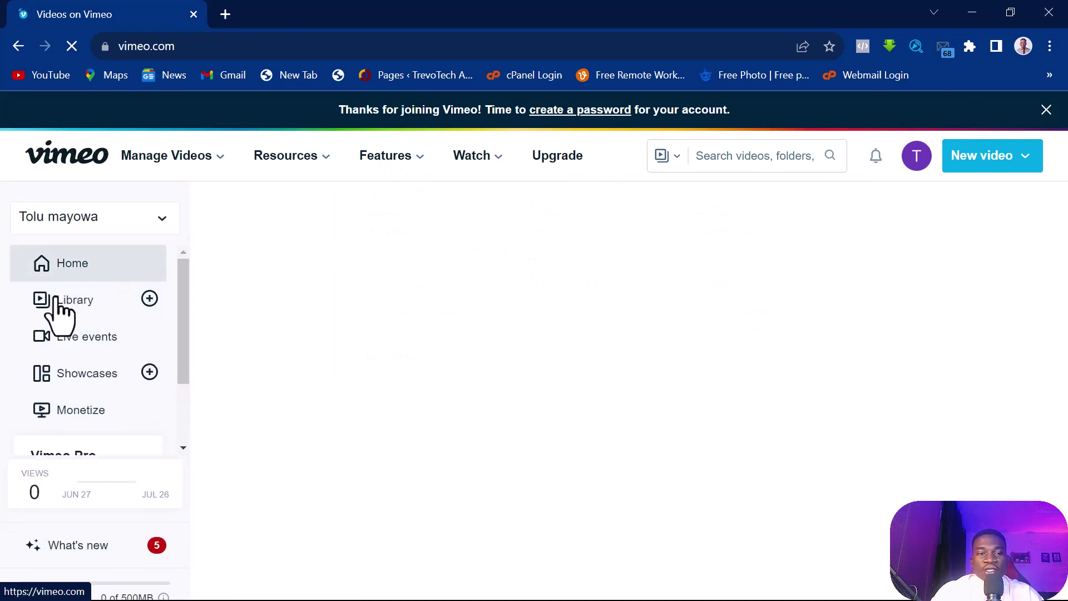
# Step: Dismiss the Review tools banner on the Vimeo home page and open the video recorder
pyautogui.scroll(-3, 81, 353)
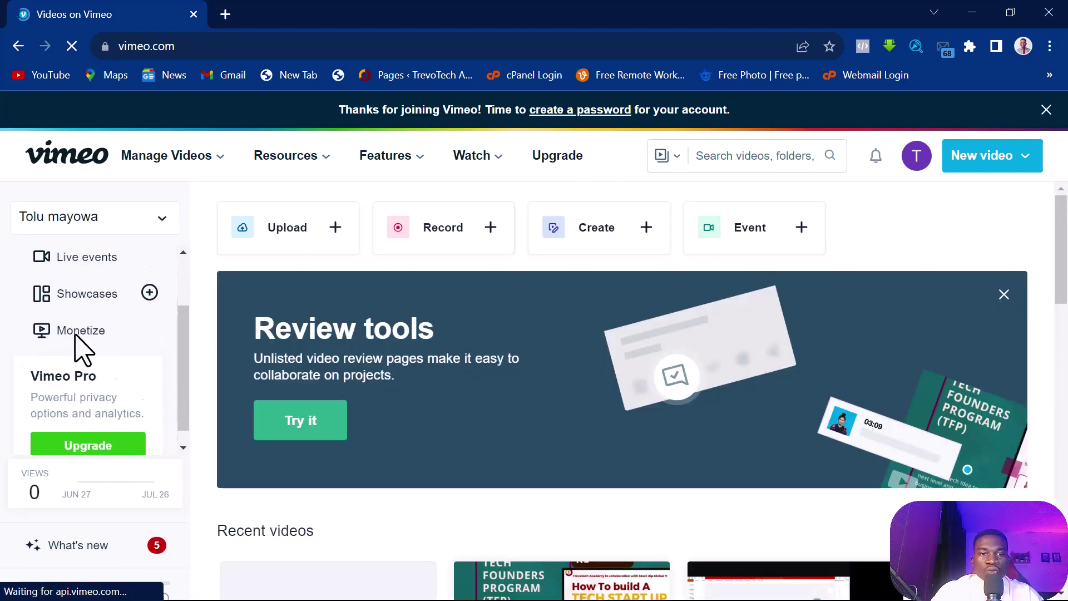
pyautogui.scroll(3, 81, 351)
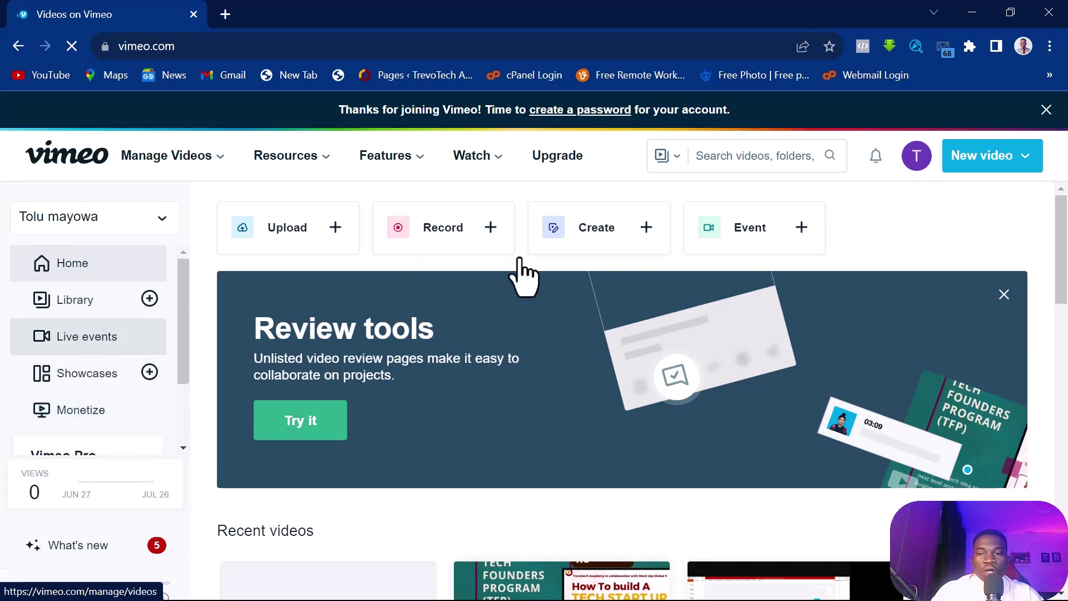
pyautogui.click(1004, 294)
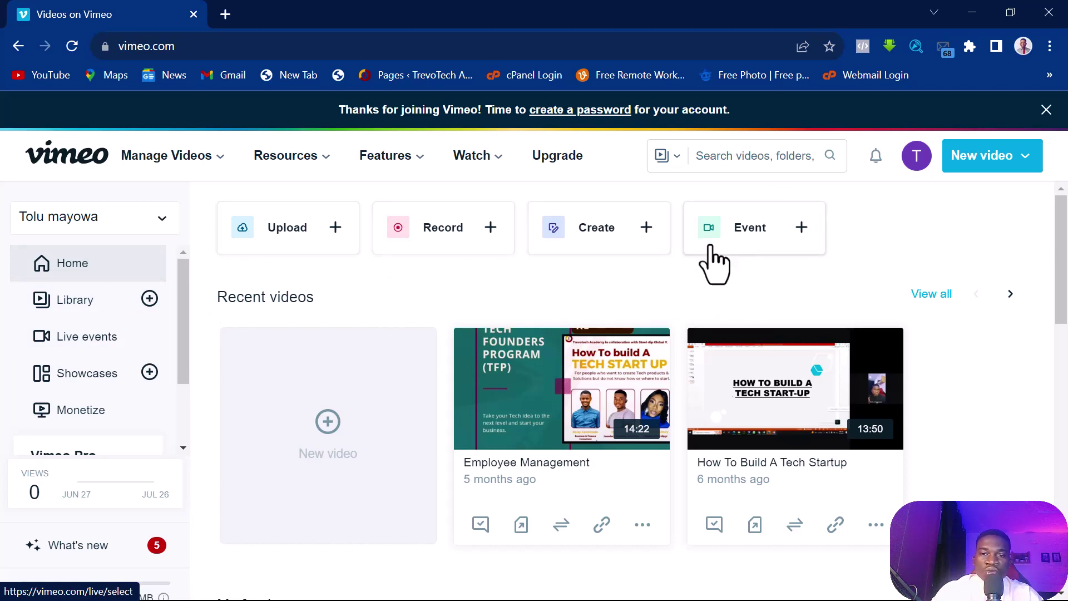
pyautogui.click(490, 234)
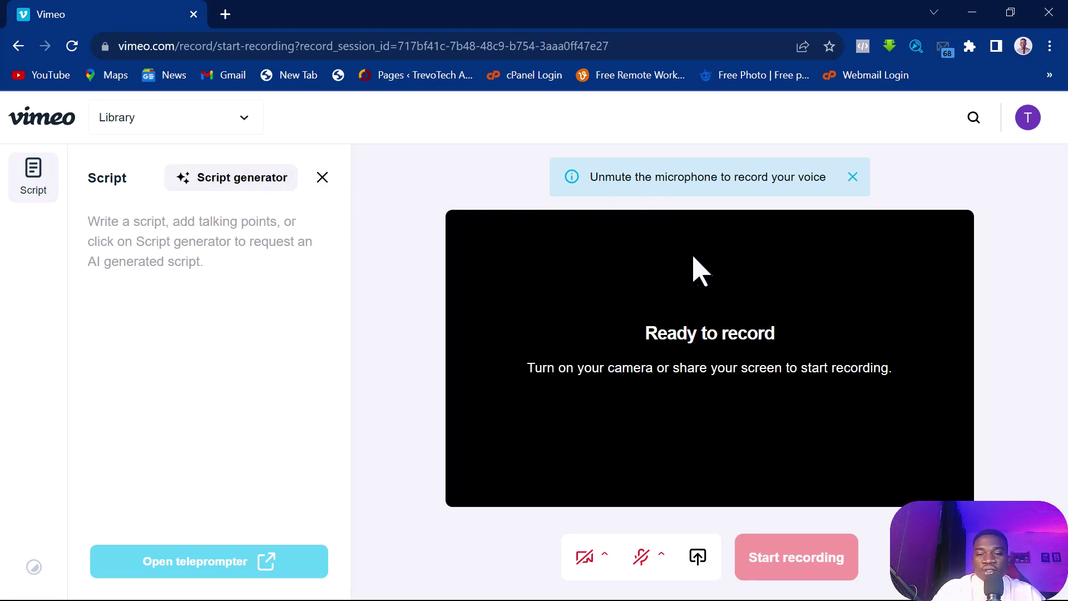
# Step: Try to turn on the camera, and switch the recorder's microphone on and off again
pyautogui.click(584, 557)
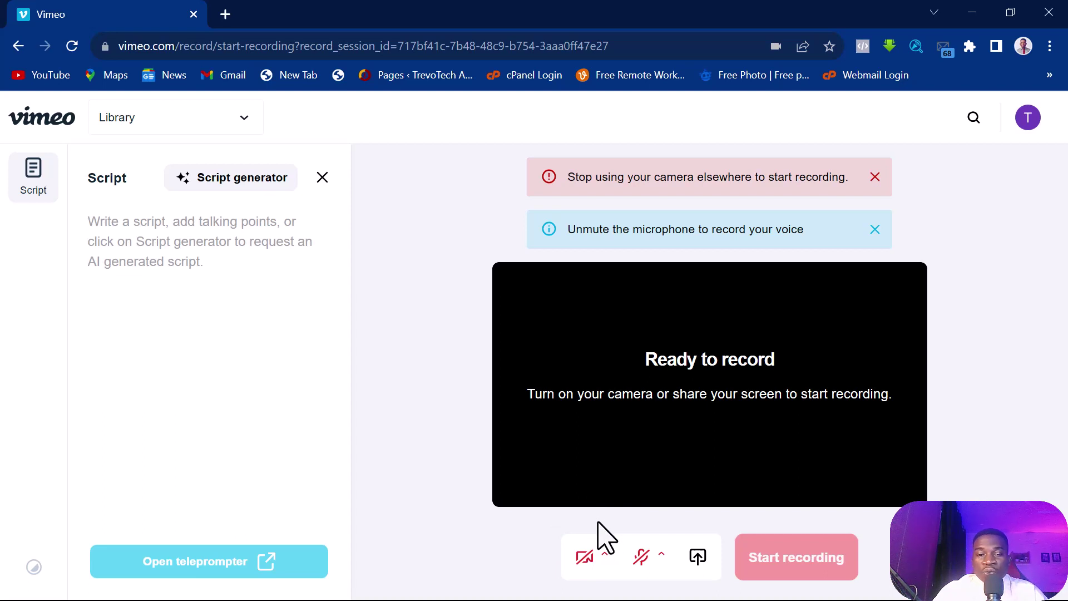
pyautogui.click(643, 559)
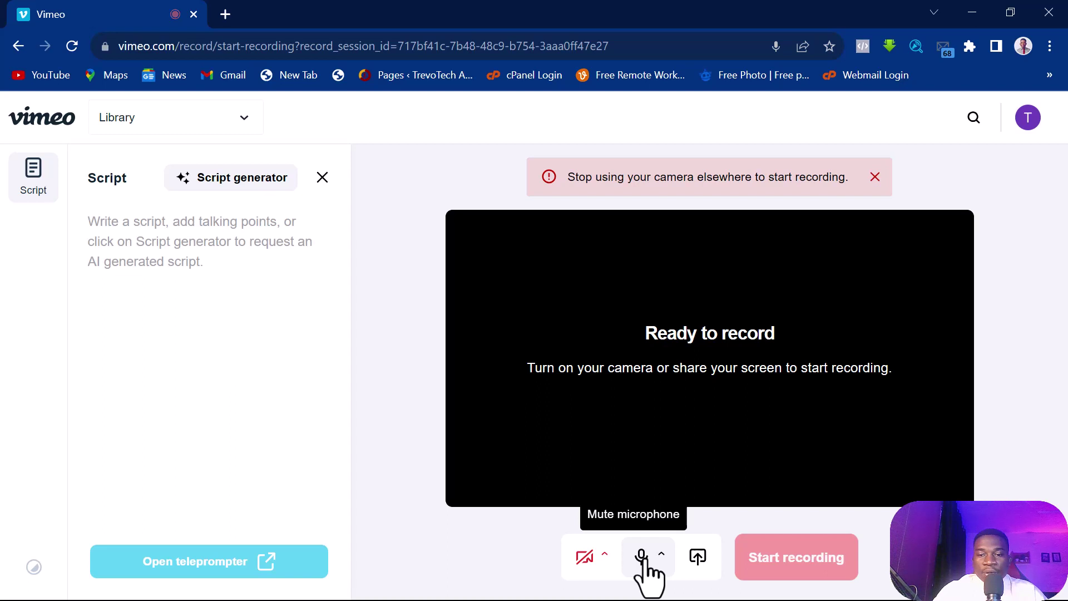
pyautogui.click(642, 557)
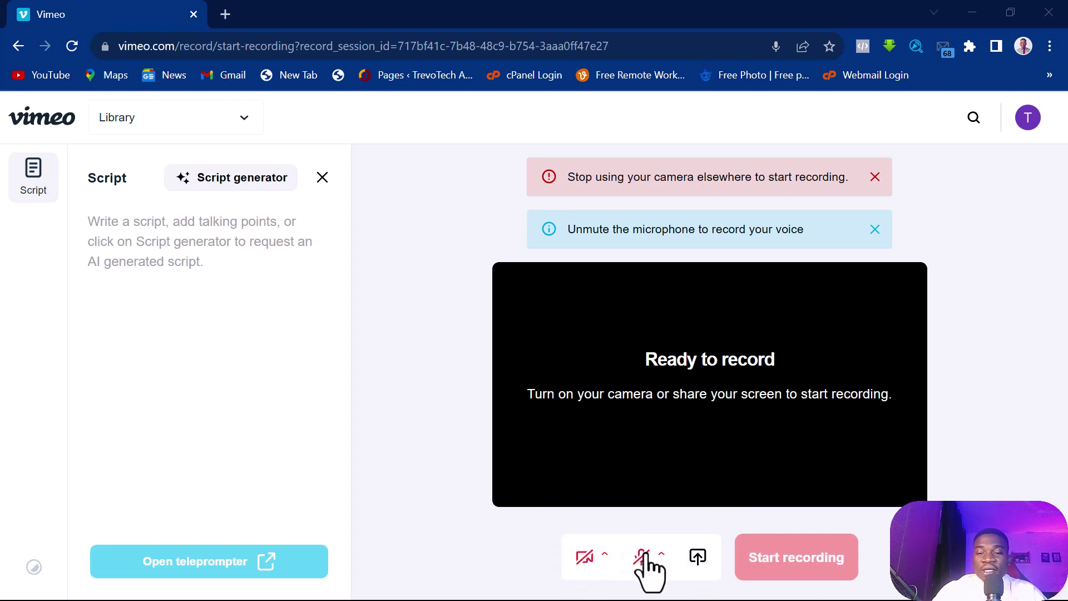
# Step: Share the entire screen with system audio in the Vimeo recorder
pyautogui.click(700, 560)
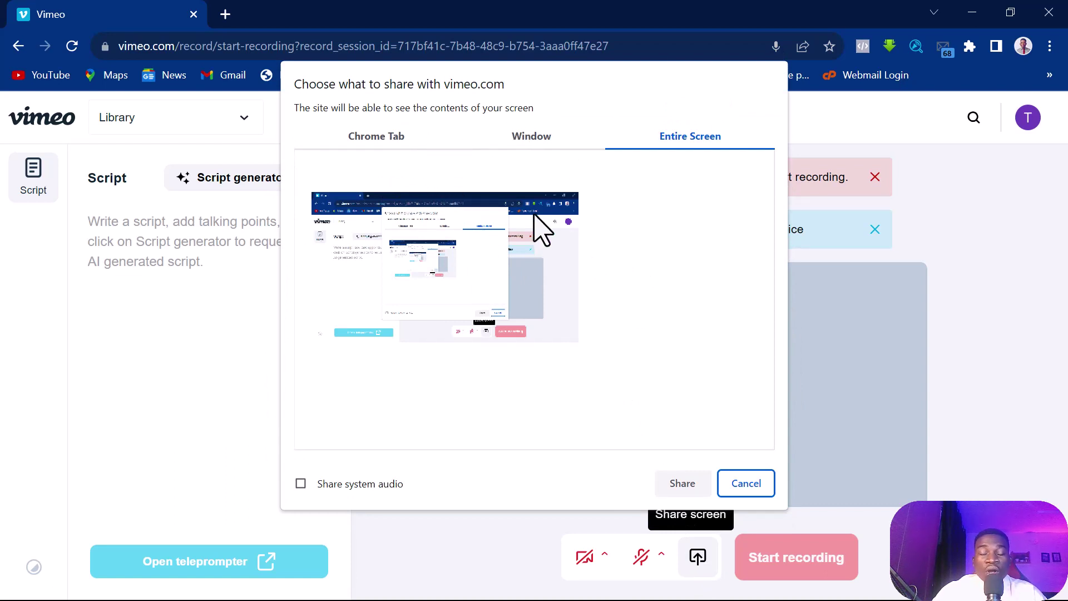
pyautogui.click(489, 244)
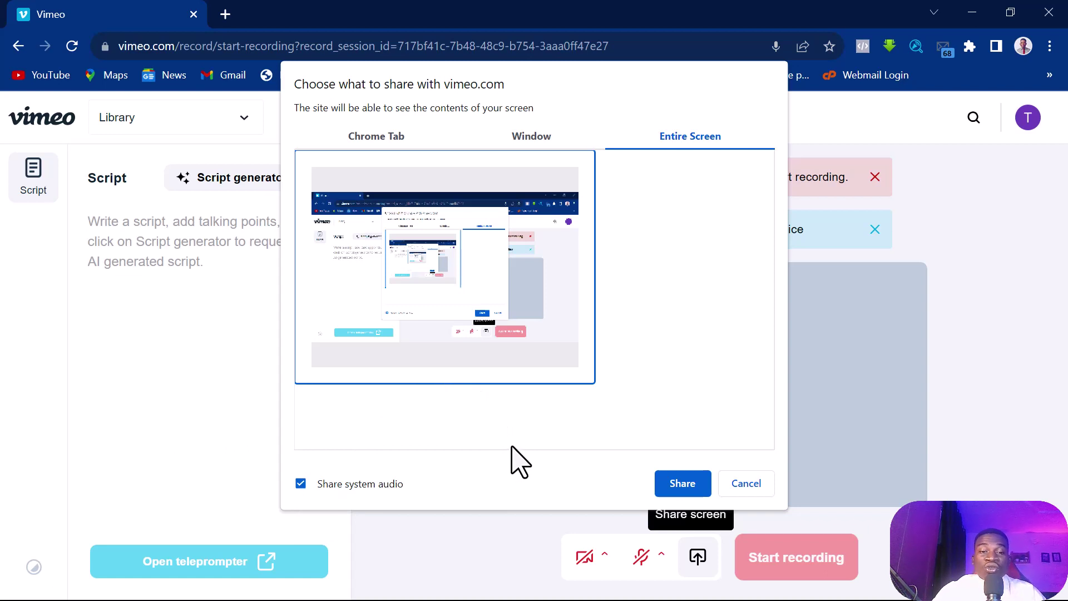
pyautogui.click(699, 488)
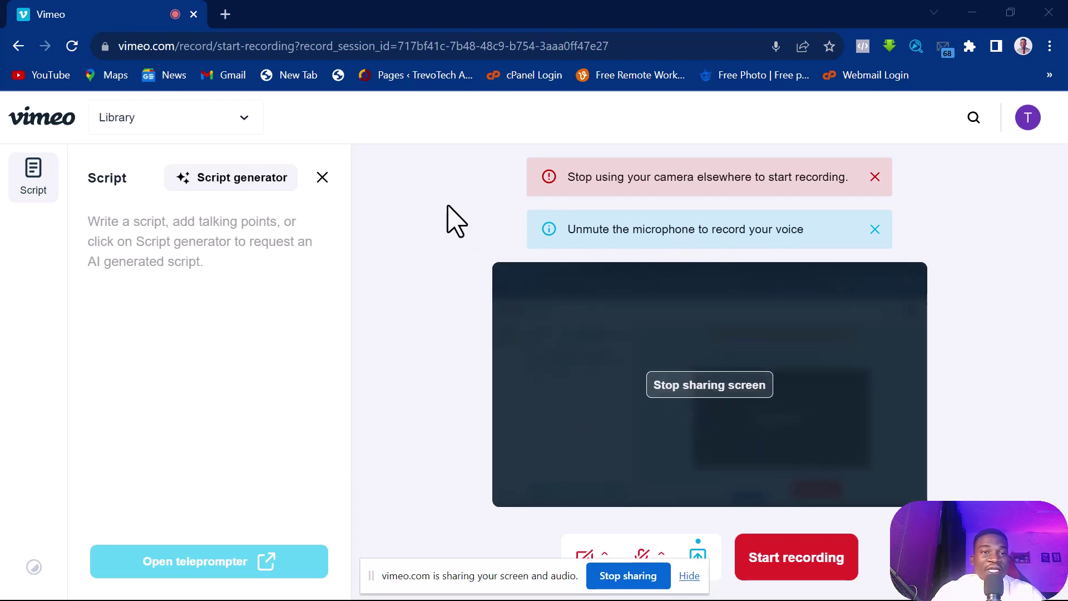
# Step: Open a new browser tab alongside the Vimeo recorder and switch to it
pyautogui.click(226, 14)
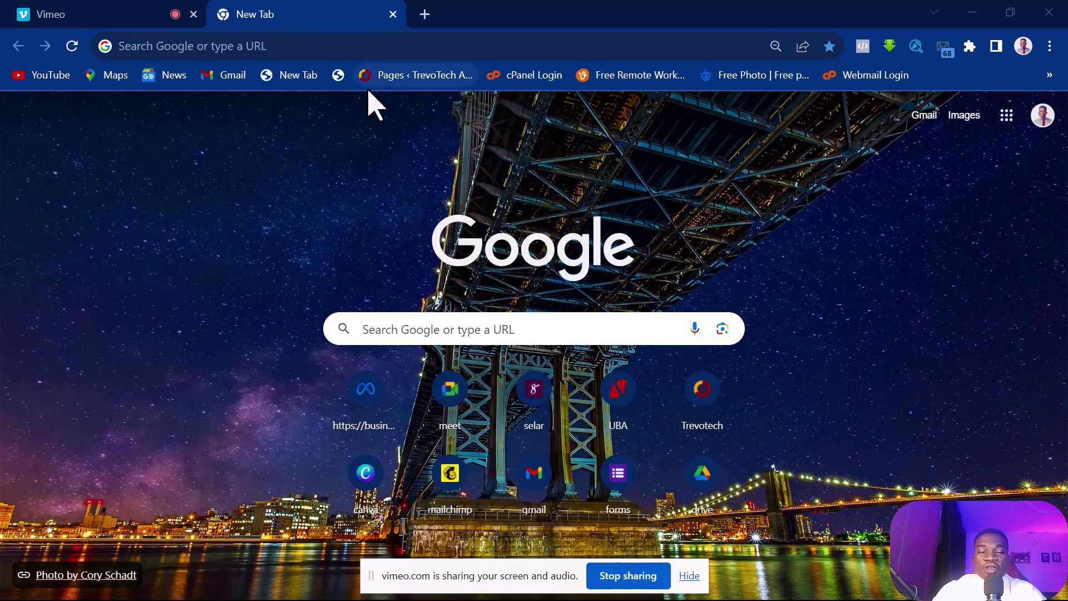
pyautogui.click(150, 12)
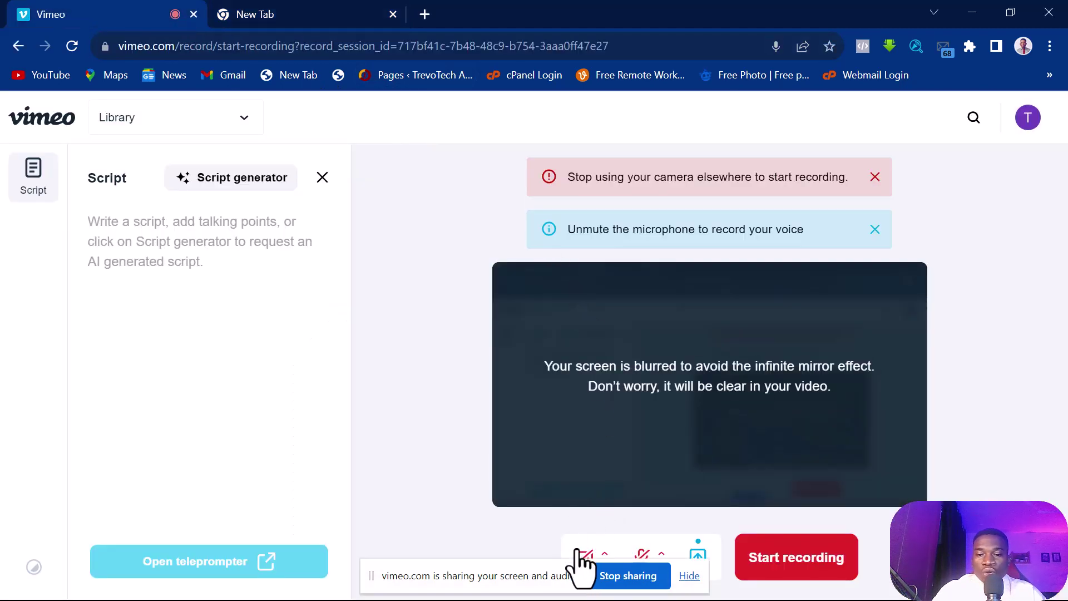
pyautogui.click(435, 579)
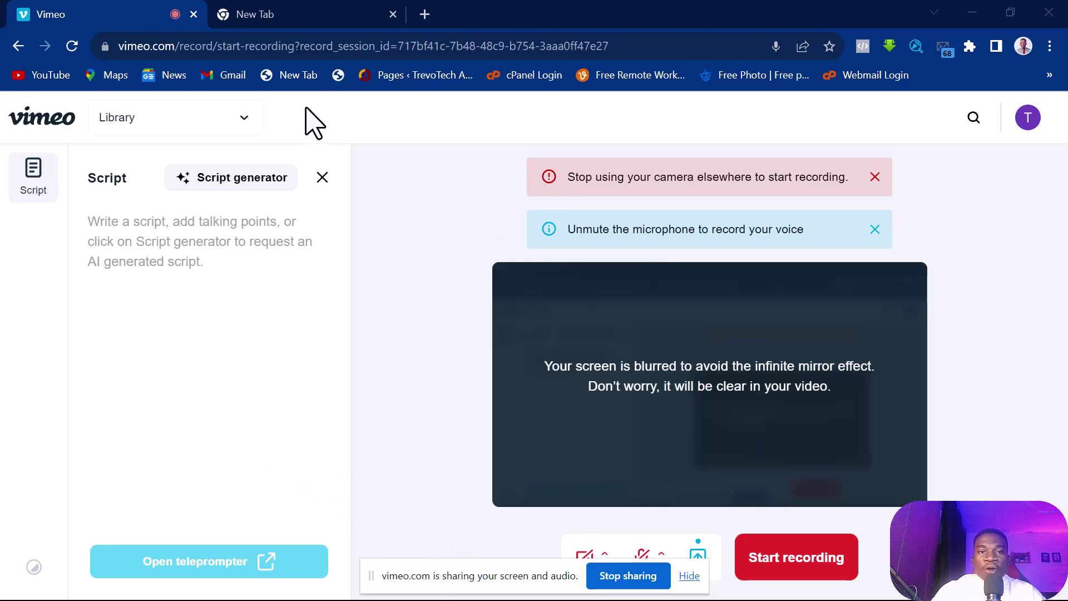
pyautogui.click(310, 13)
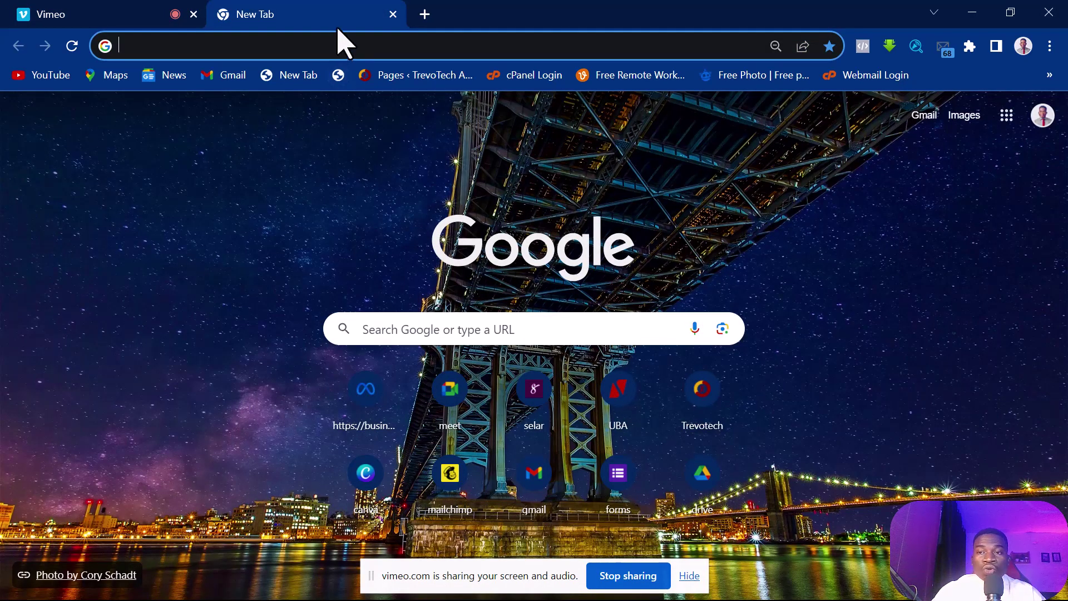
pyautogui.click(276, 46)
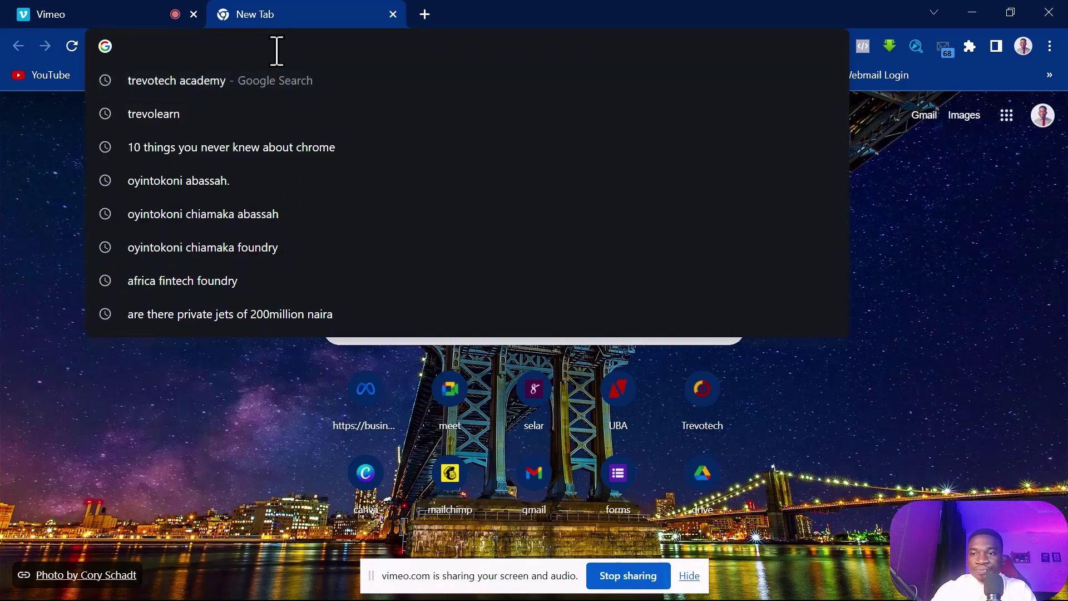
# Step: Go to Google Slides from the Google apps list and open the Prototyping presentation
pyautogui.click(1007, 116)
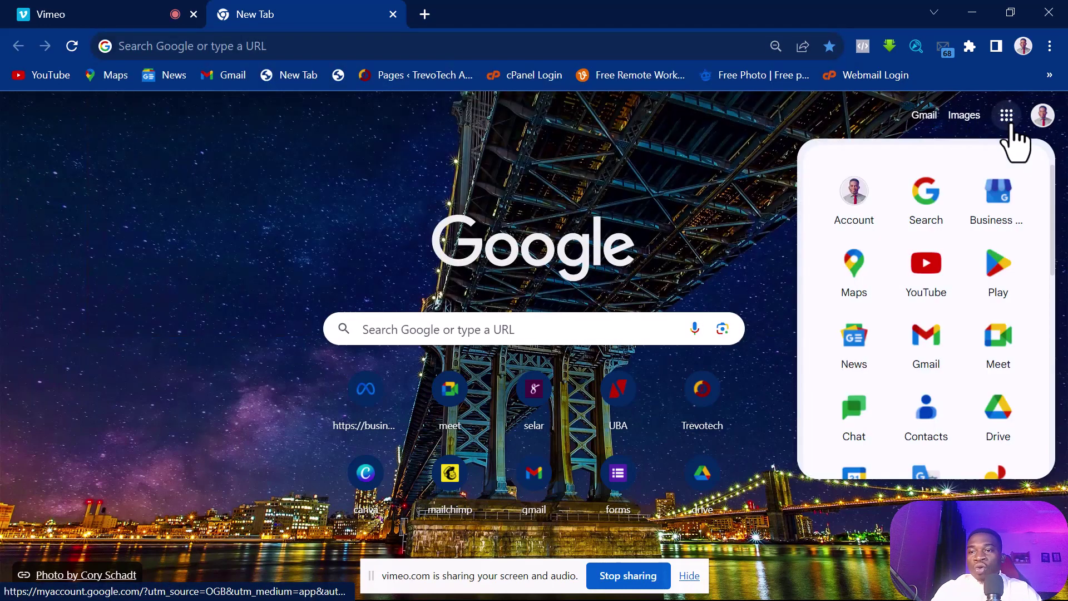
pyautogui.scroll(-3, 982, 294)
pyautogui.scroll(4, 949, 327)
pyautogui.scroll(-5, 977, 300)
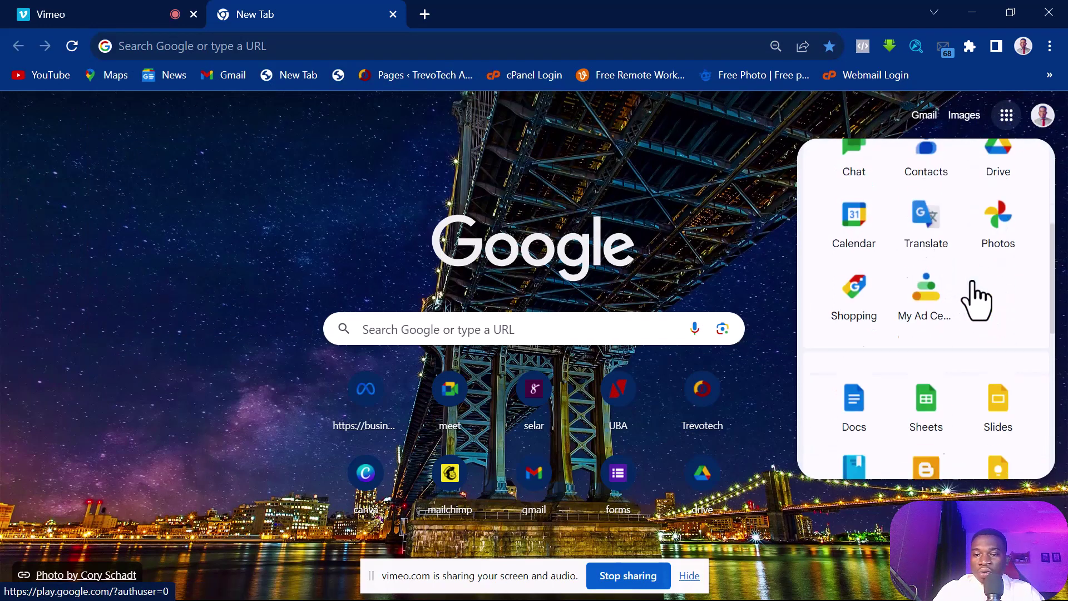
pyautogui.scroll(-1, 973, 311)
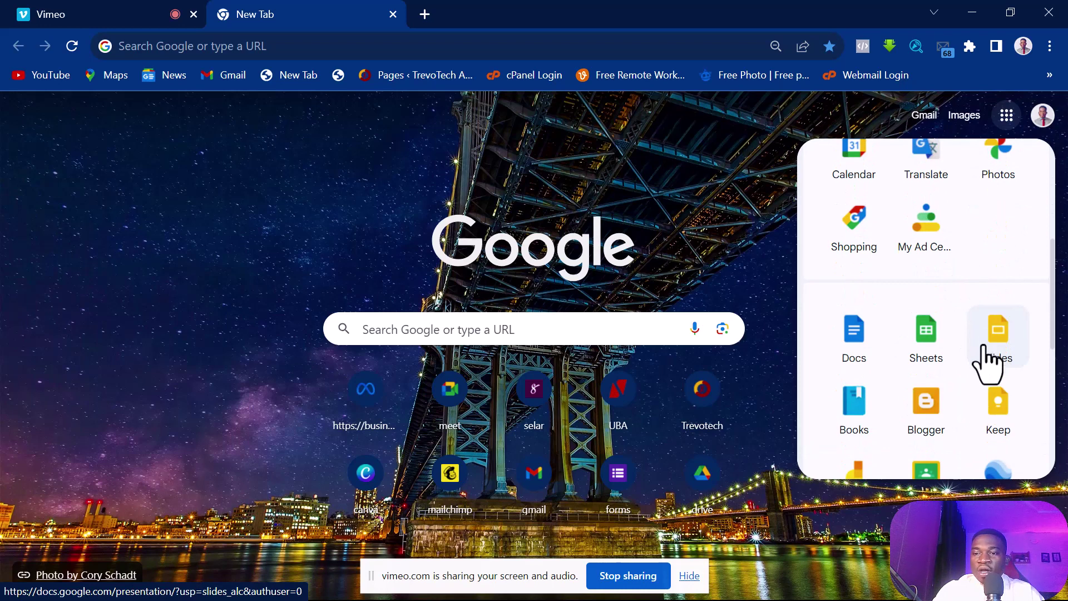
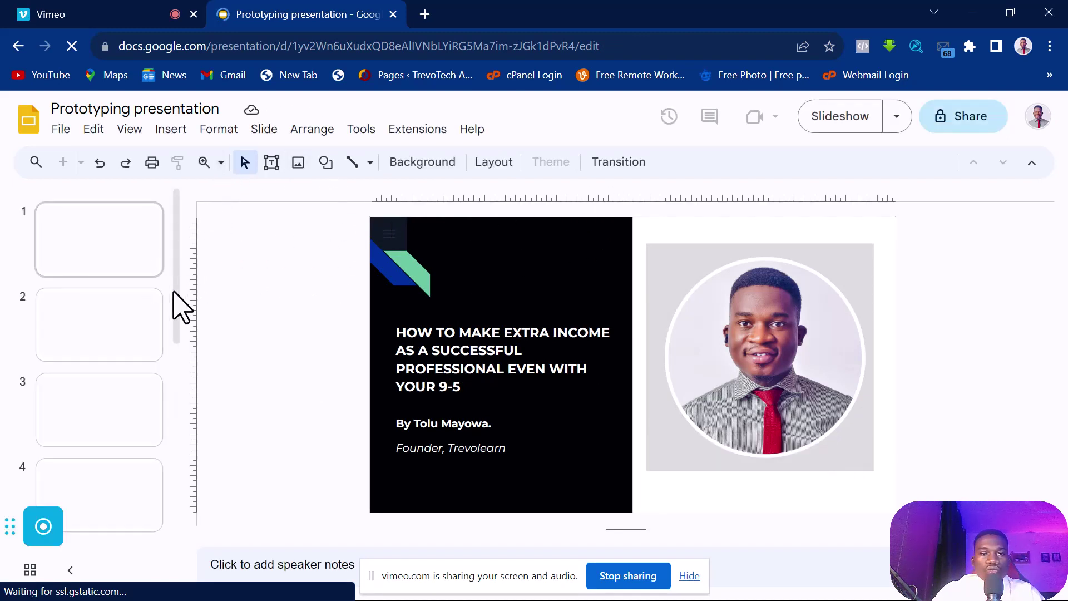
# Step: Browse the slide thumbnails and start the slideshow from the title slide
pyautogui.scroll(-5, 156, 312)
pyautogui.scroll(3, 167, 320)
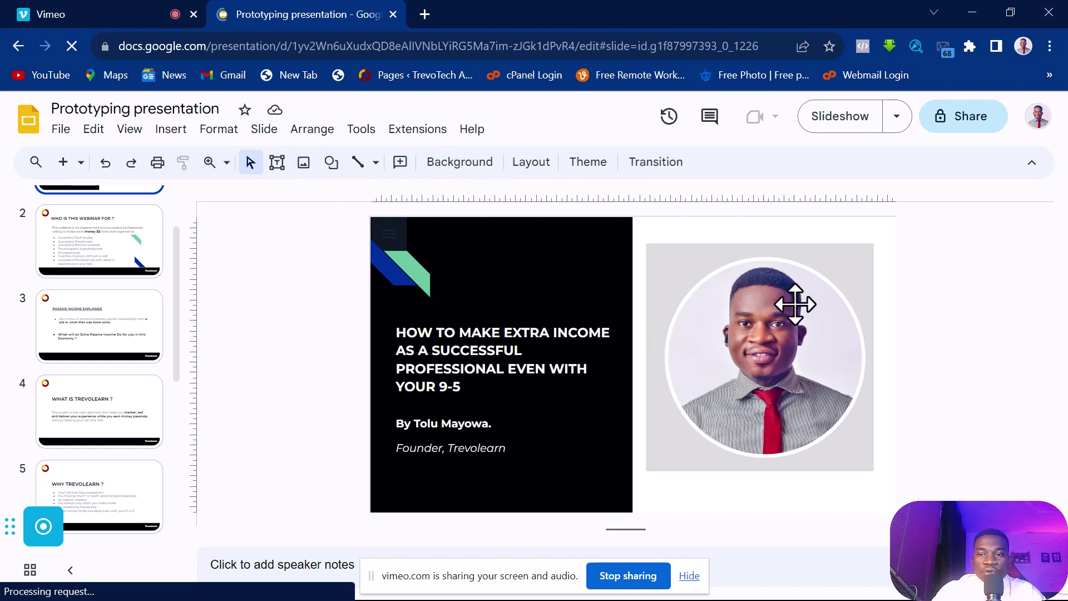
pyautogui.click(840, 118)
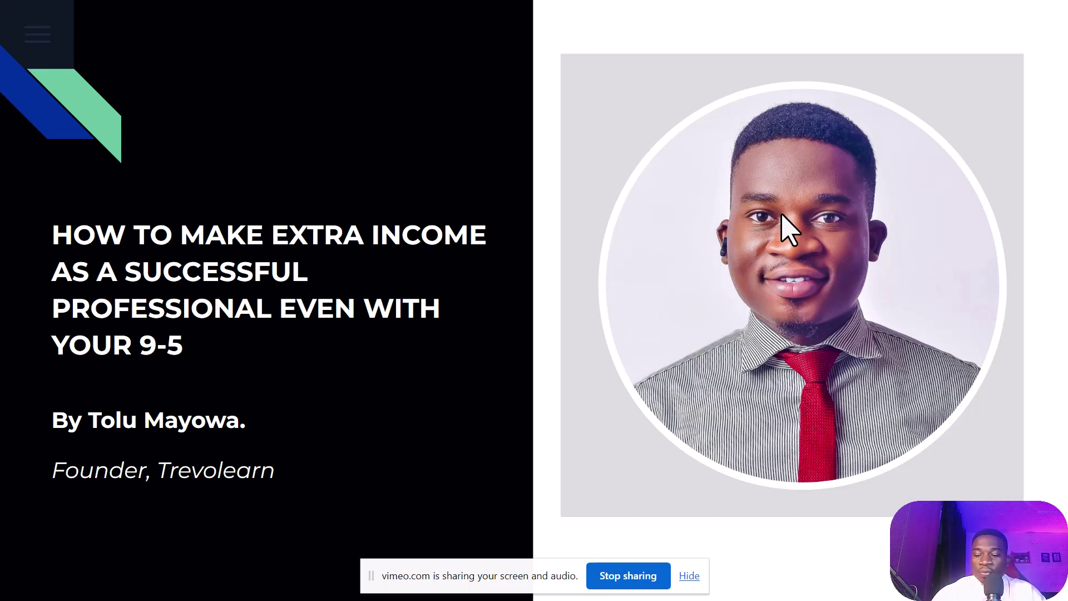
# Step: Page through the slideshow to the "Why Trevolearn ?" slide, return to the title slide and exit the slideshow
pyautogui.press('Right')
pyautogui.press('Right')
pyautogui.press('Right')
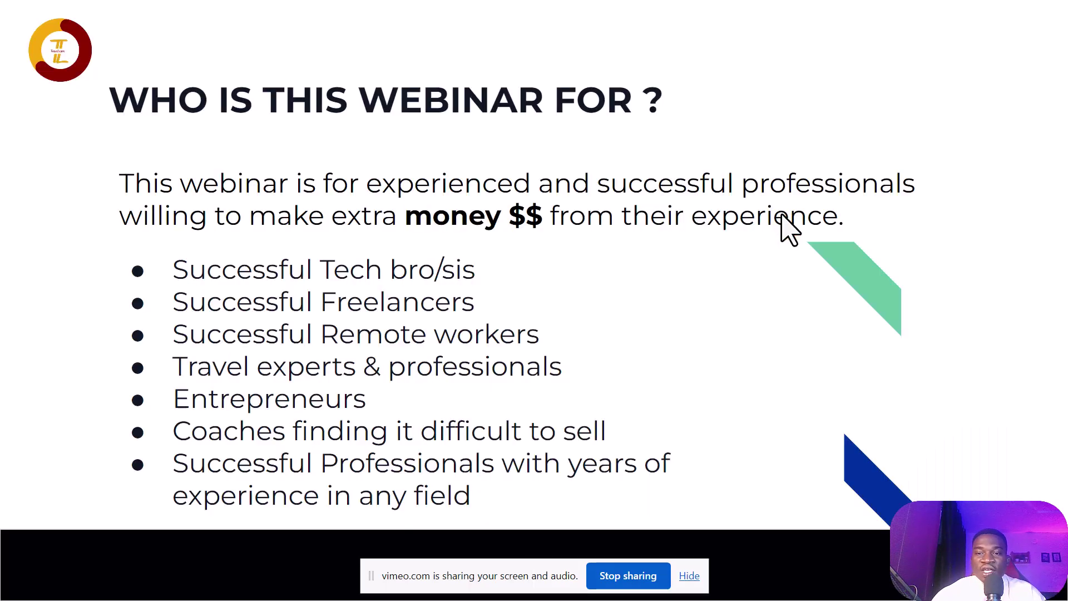
pyautogui.press('Right')
pyautogui.press('Right')
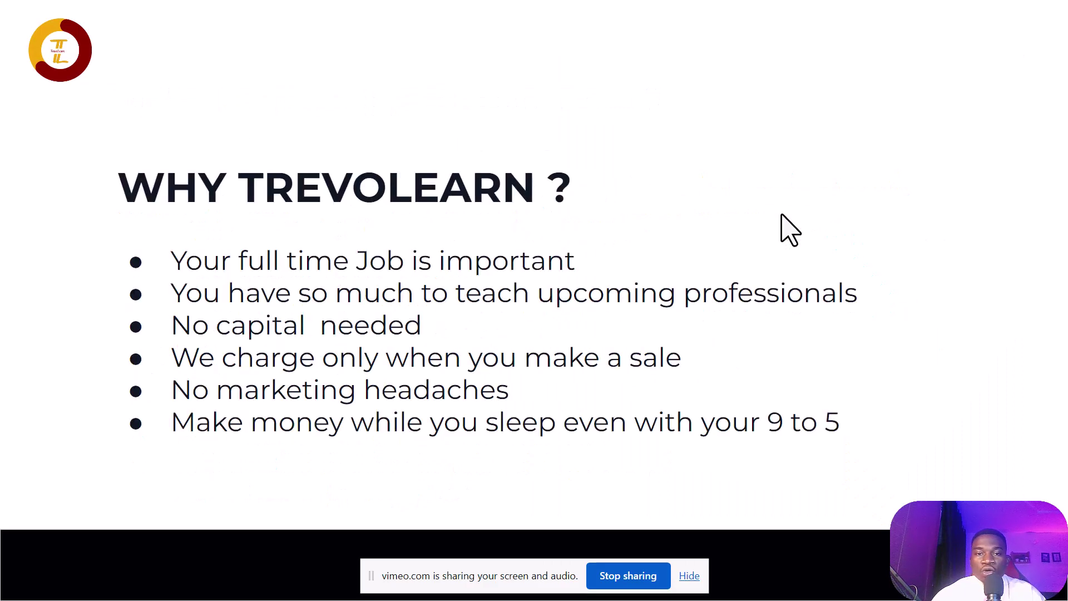
pyautogui.press('Left')
pyautogui.press('Left')
pyautogui.press('Left')
pyautogui.press('Left')
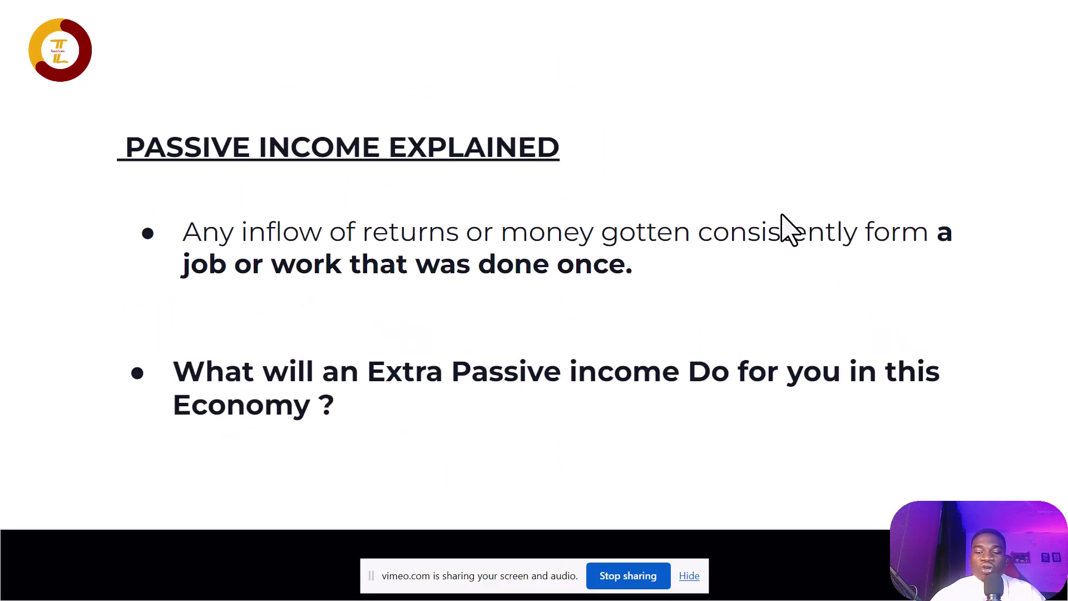
pyautogui.press('Left')
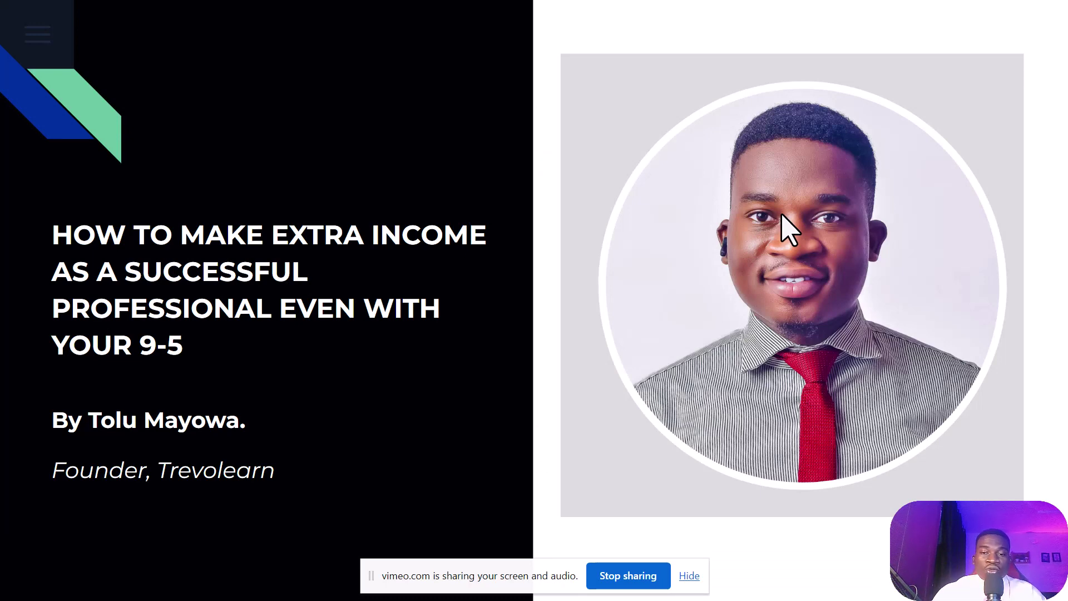
pyautogui.press('Escape')
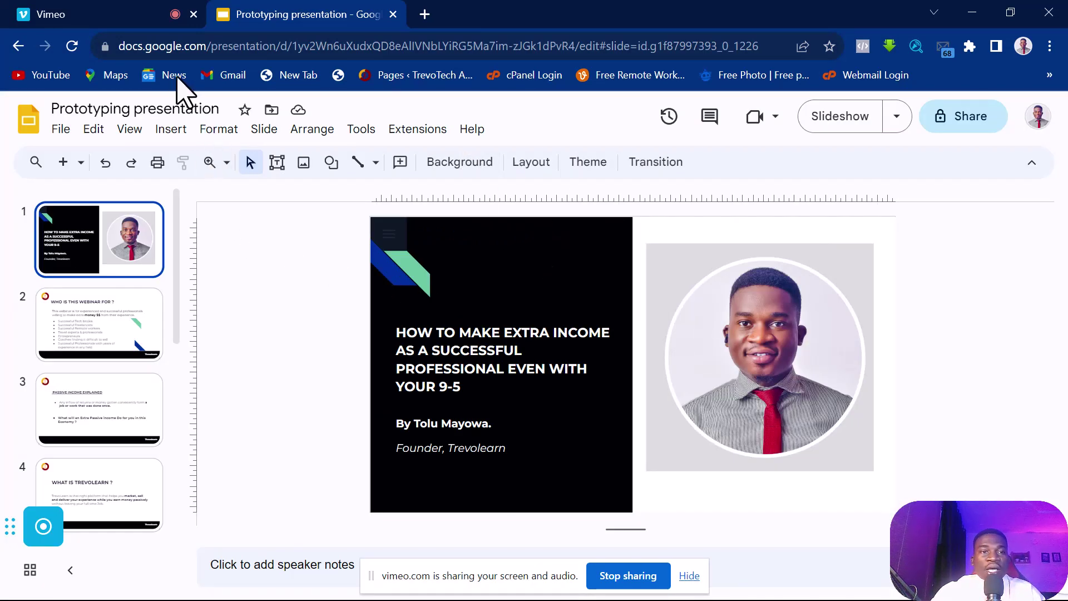
# Step: Return to the Google Slides home page and look over the recent presentations and the template gallery
pyautogui.click(20, 46)
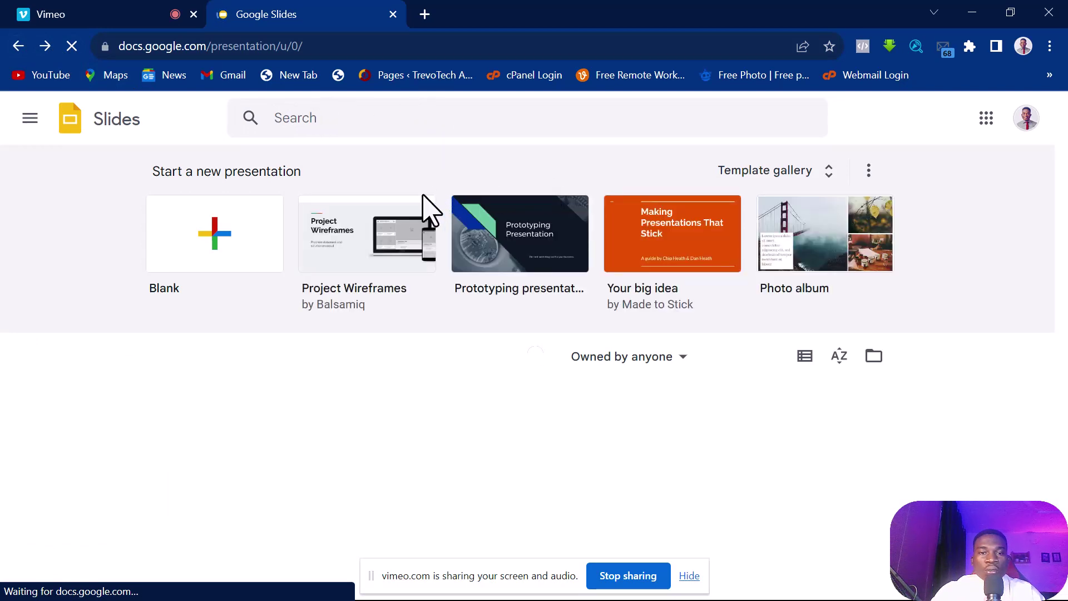
pyautogui.scroll(-2, 548, 251)
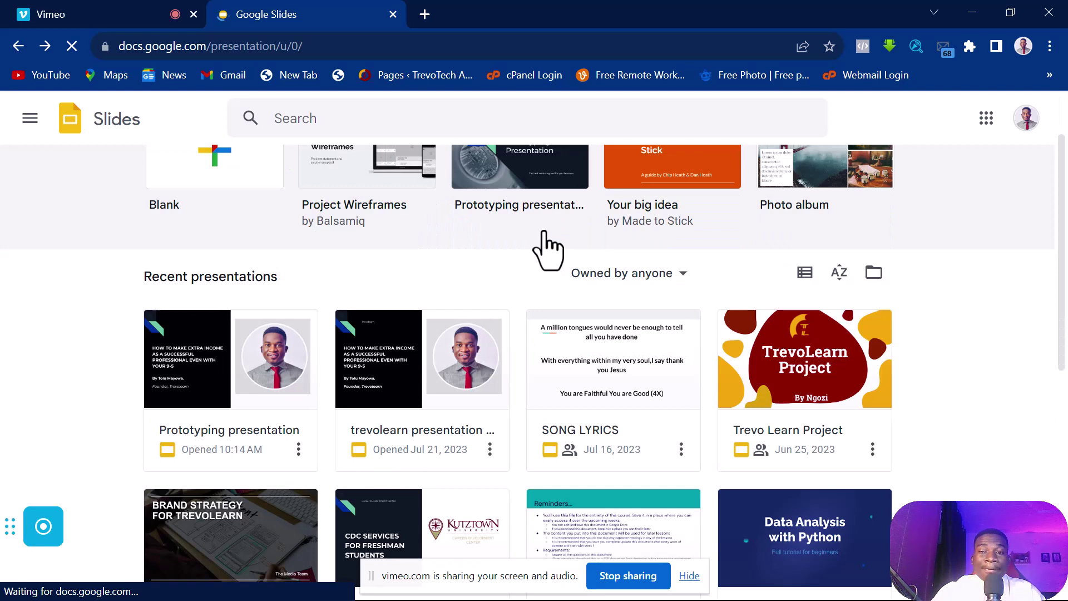
pyautogui.scroll(2, 657, 343)
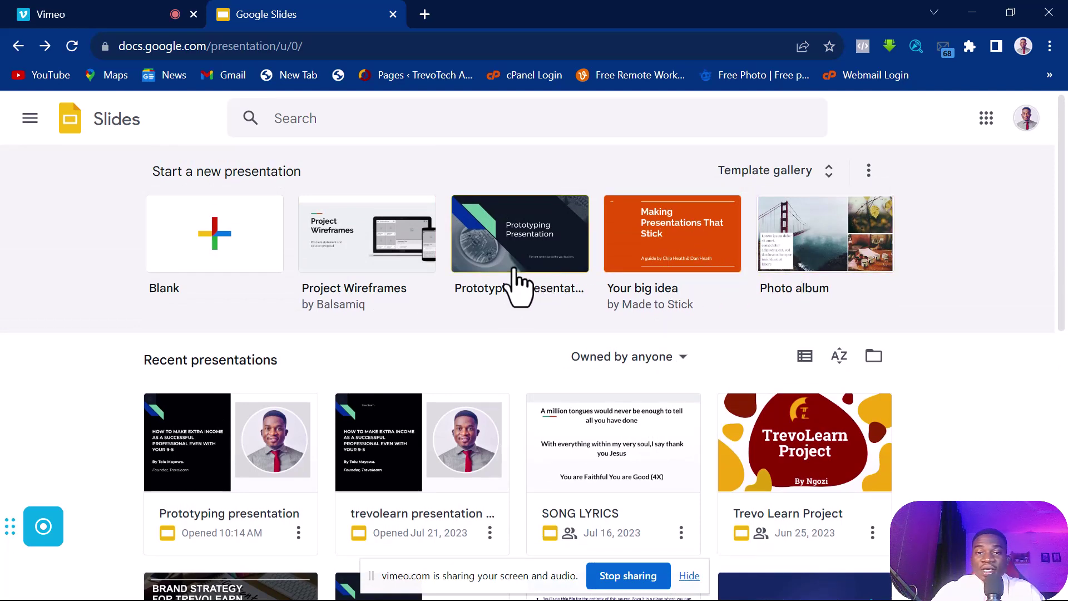
# Step: Create a new presentation from the Project Wireframes template, place the text cursor in its title and close the document add-ons pane
pyautogui.click(336, 261)
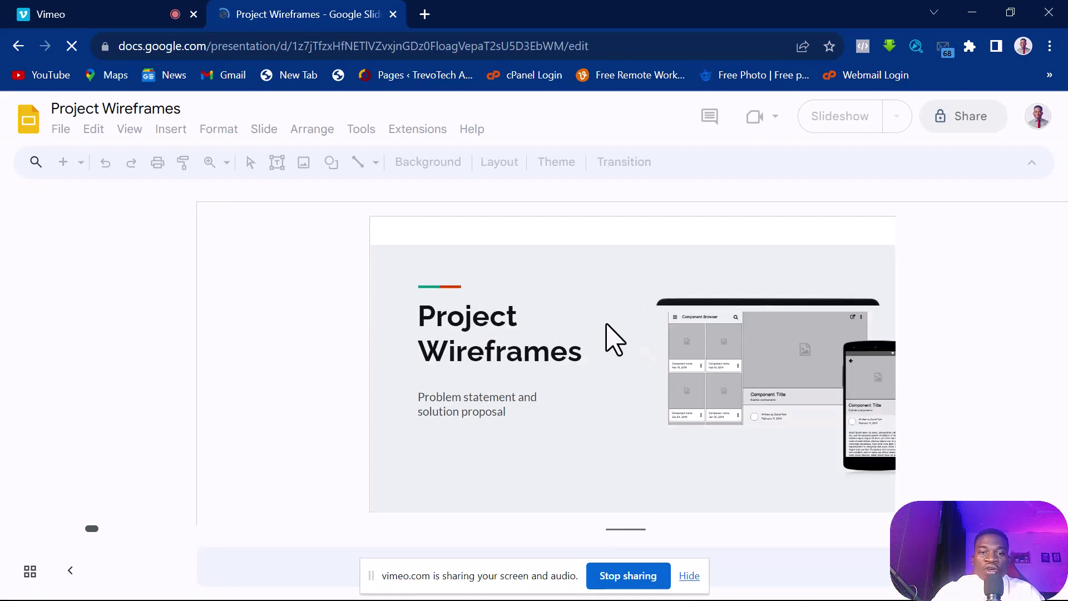
pyautogui.click(512, 295)
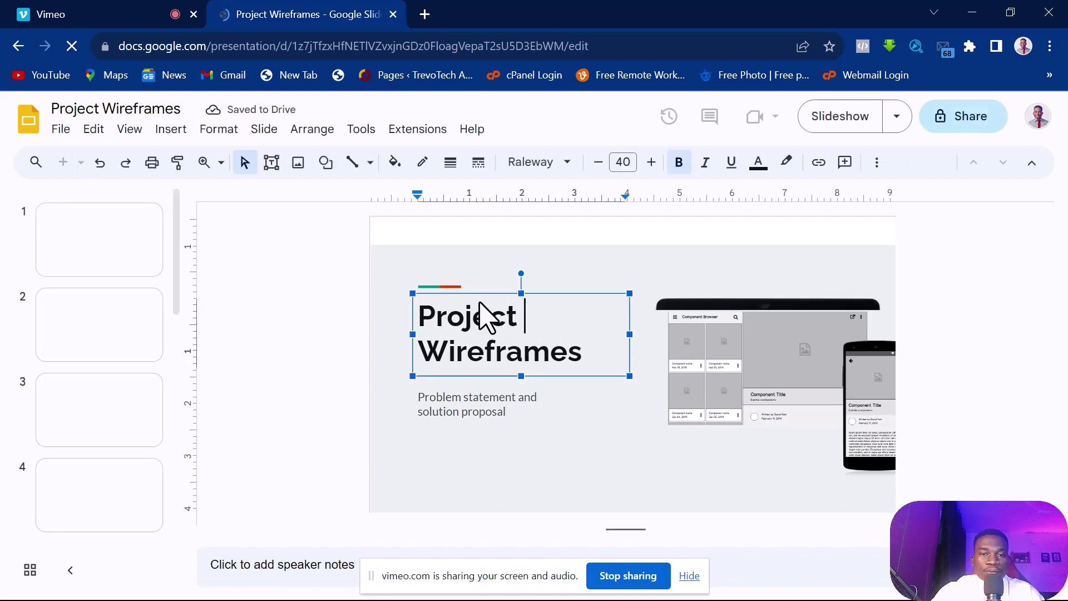
pyautogui.click(490, 320)
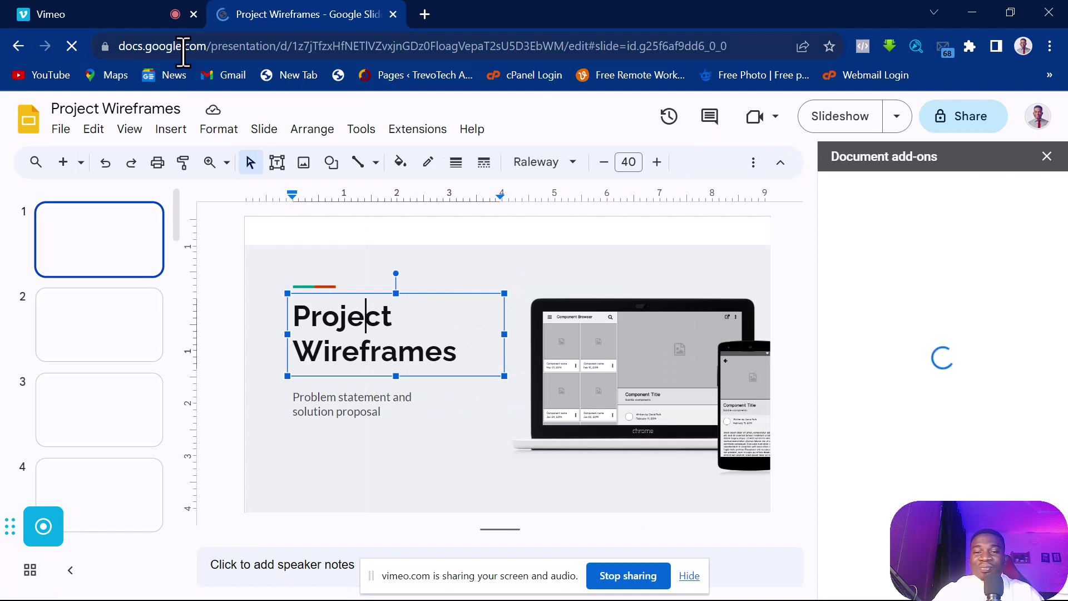
pyautogui.click(1046, 157)
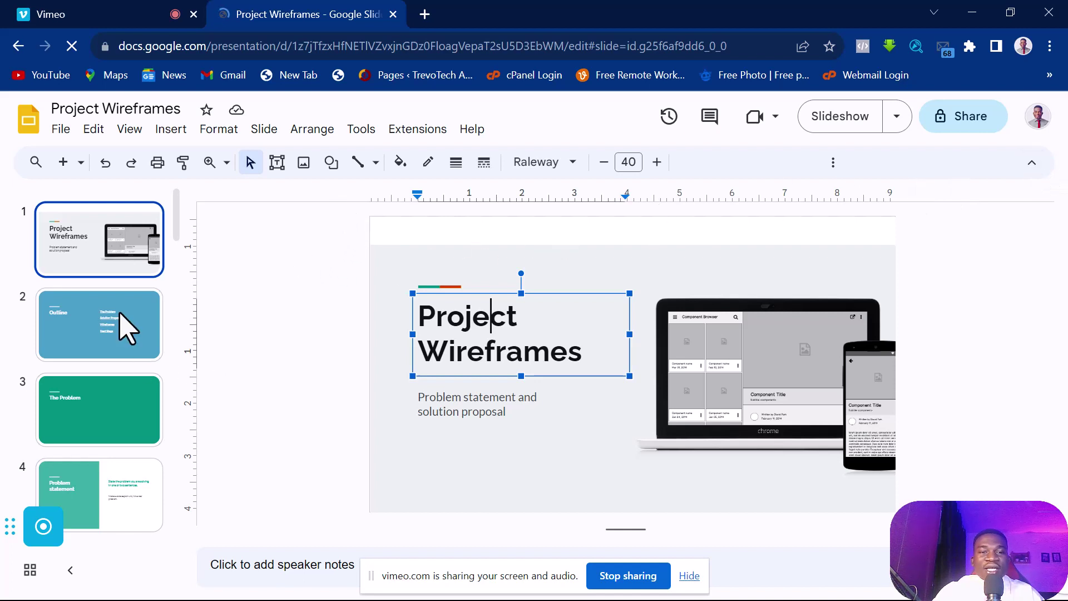
# Step: Browse the opening slides of the Project Wireframes presentation and return to the recent presentations on the Google Slides home page
pyautogui.click(78, 439)
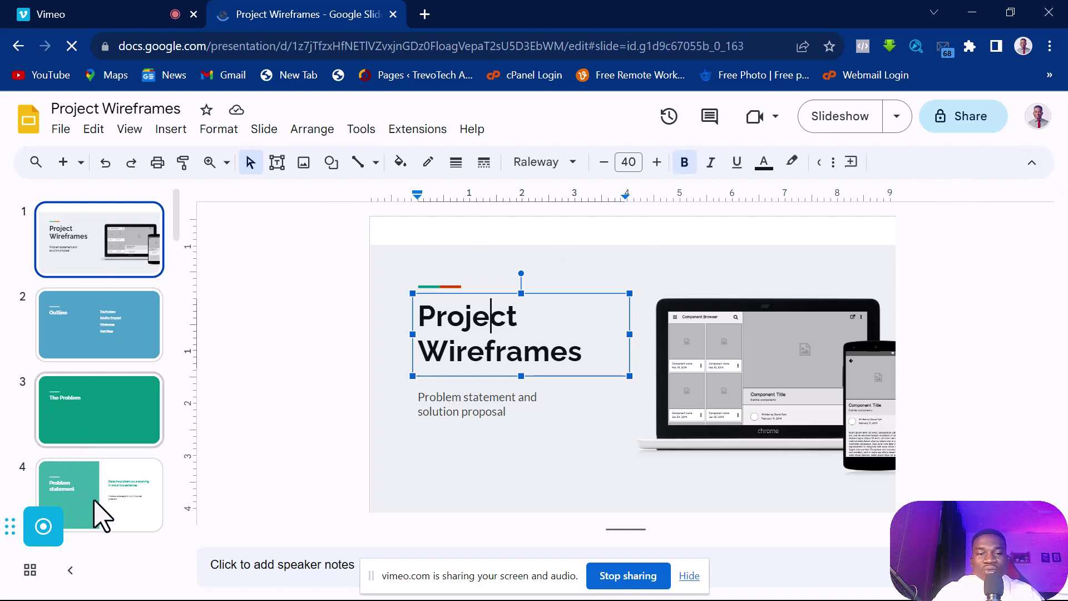
pyautogui.click(112, 490)
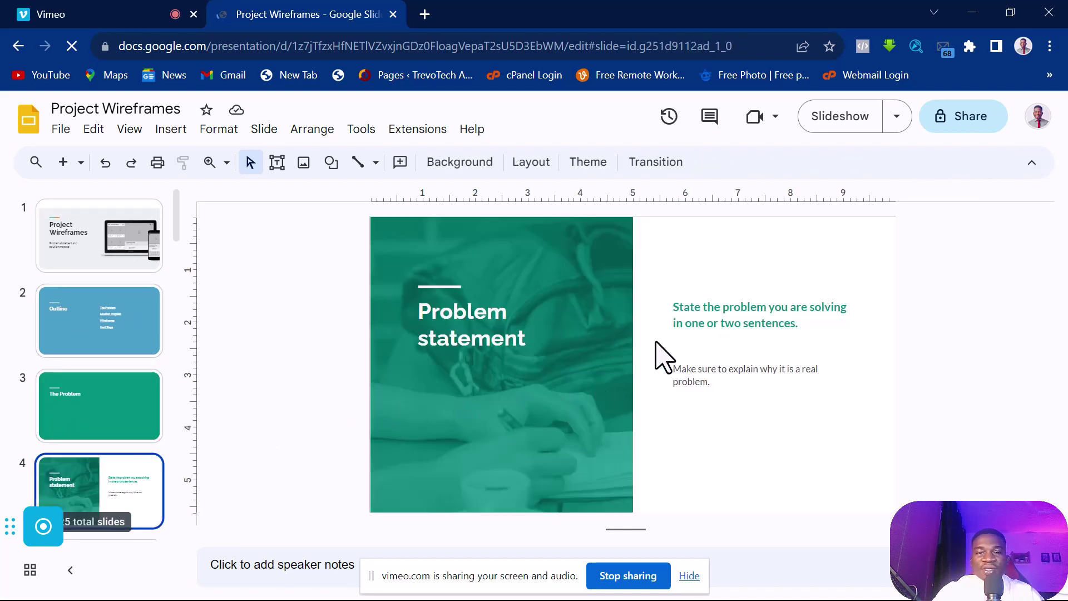
pyautogui.scroll(-4, 91, 345)
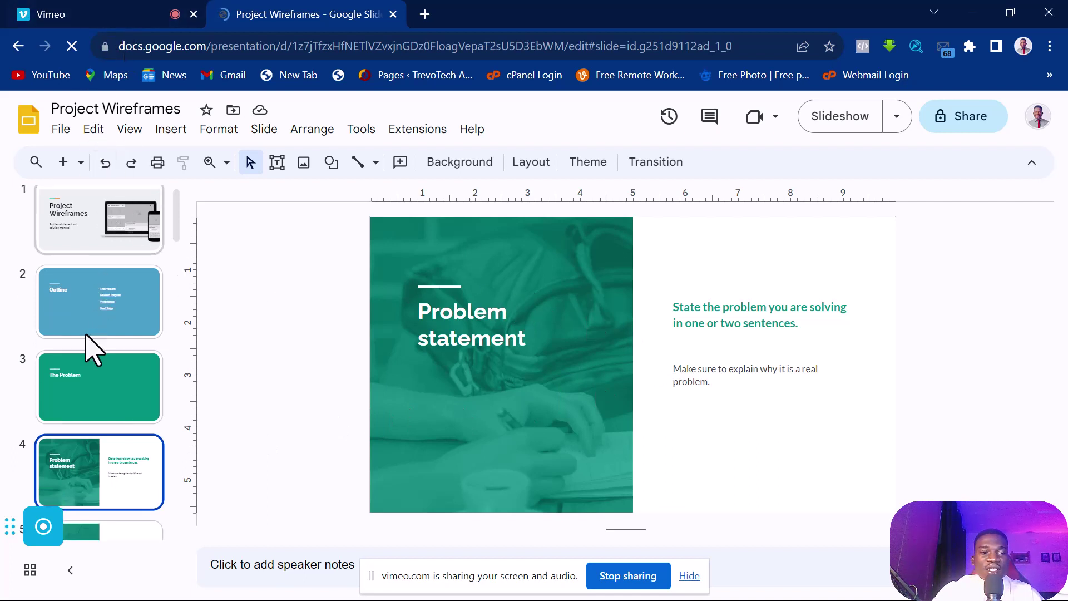
pyautogui.click(98, 326)
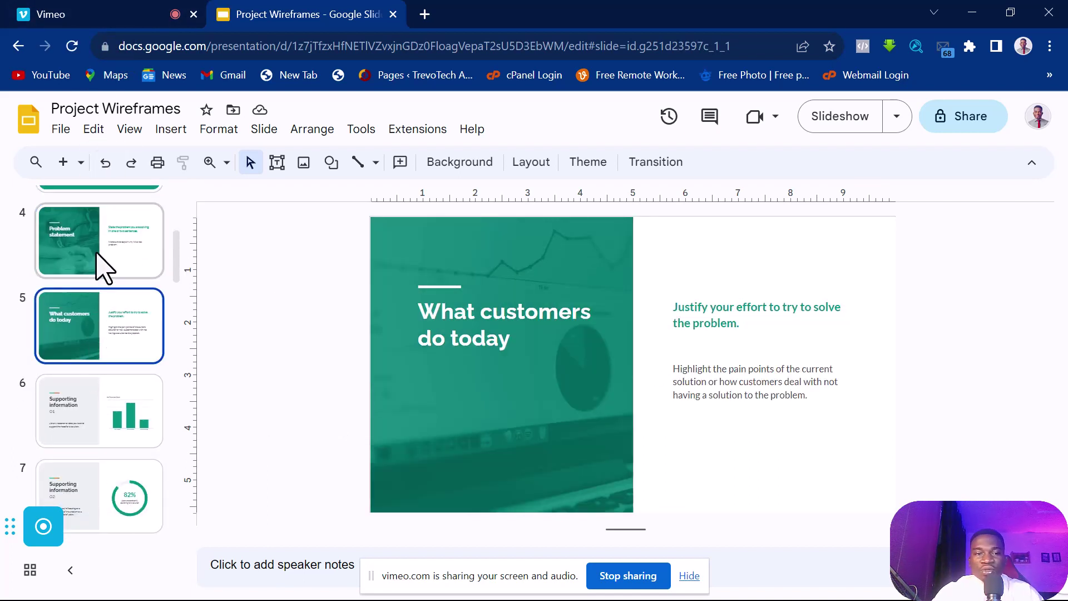
pyautogui.click(101, 245)
pyautogui.scroll(5, 106, 245)
pyautogui.click(107, 310)
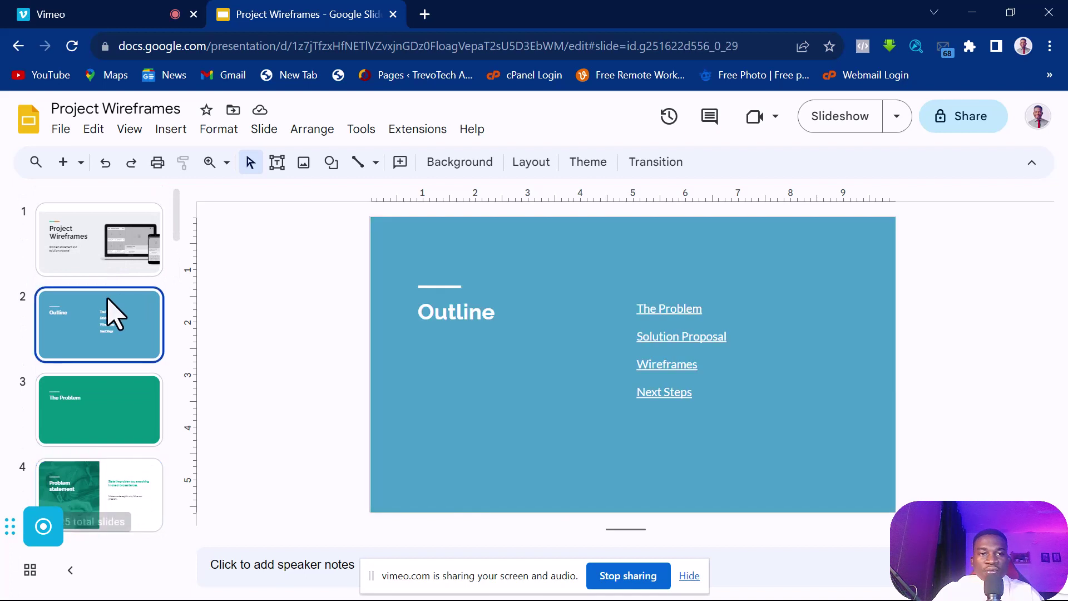
pyautogui.click(118, 266)
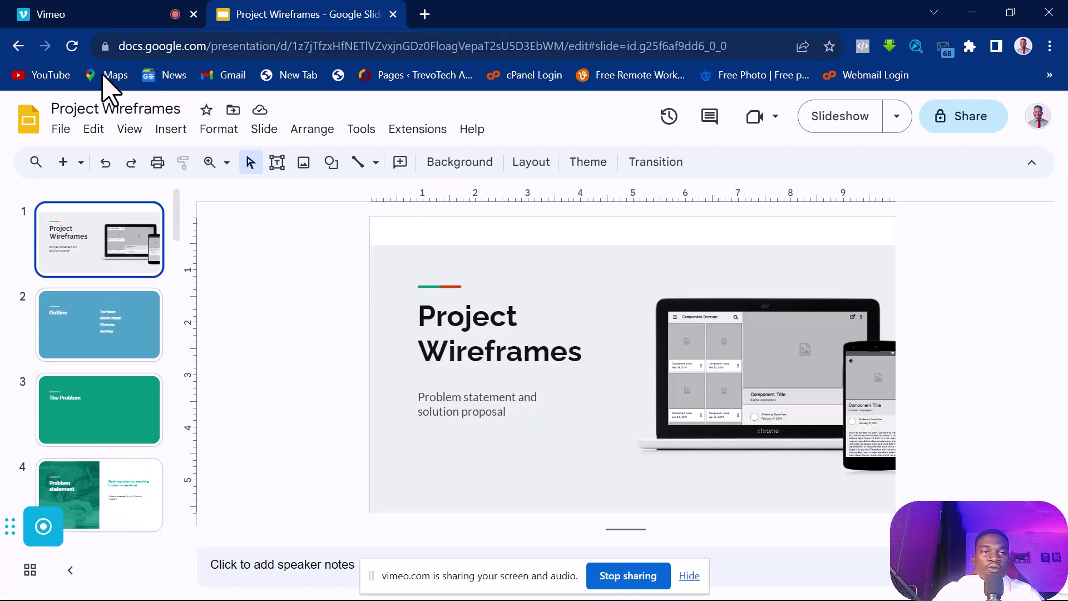
pyautogui.click(17, 46)
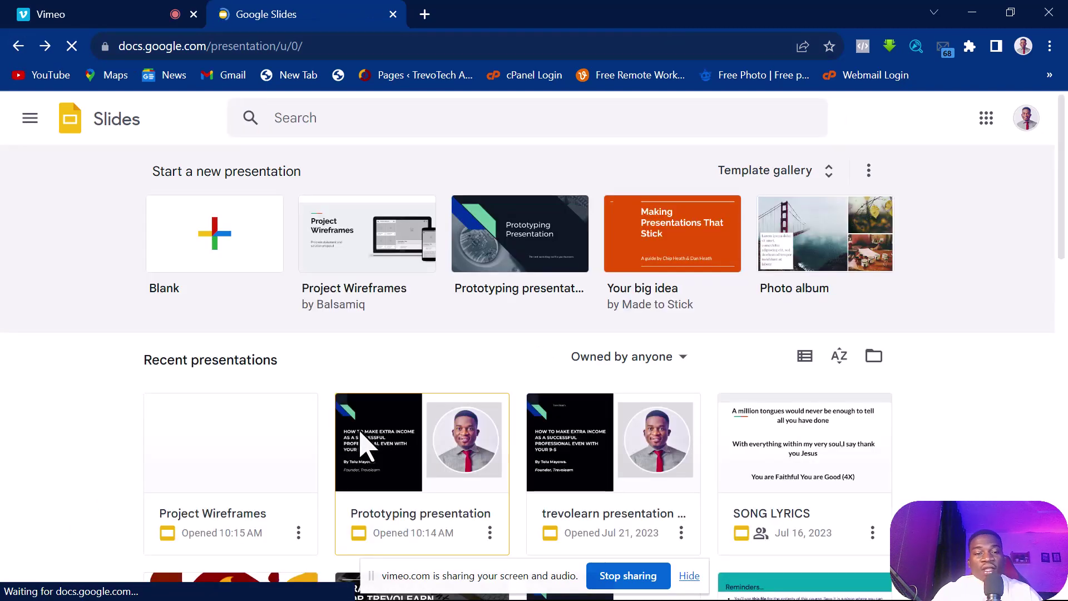
pyautogui.scroll(-2, 364, 456)
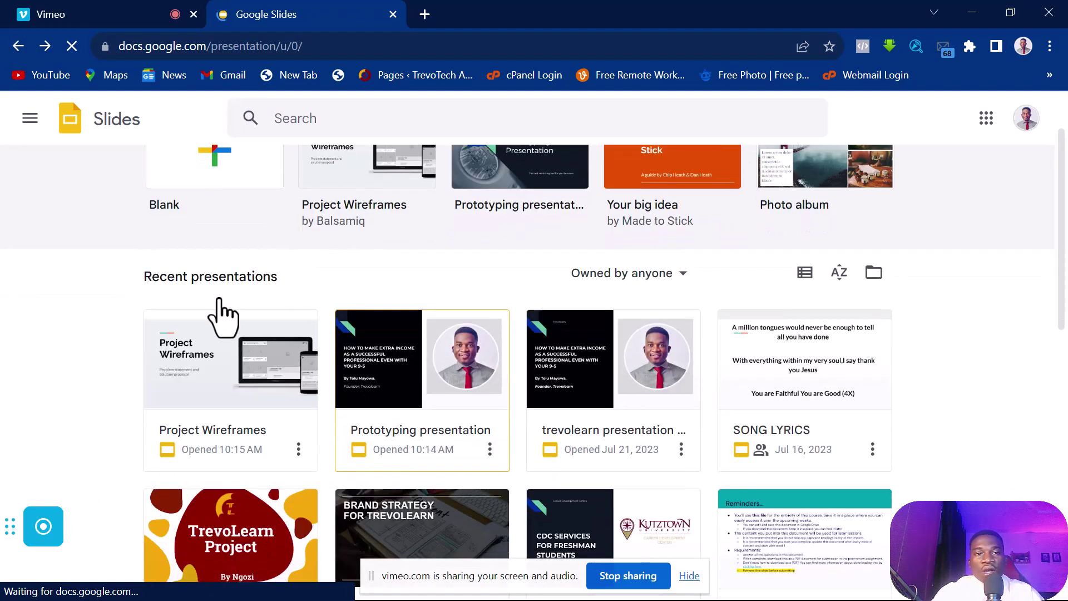
# Step: Switch to the Vimeo recorder, move the screen-sharing notice off the recording controls and close the Script pane
pyautogui.click(135, 17)
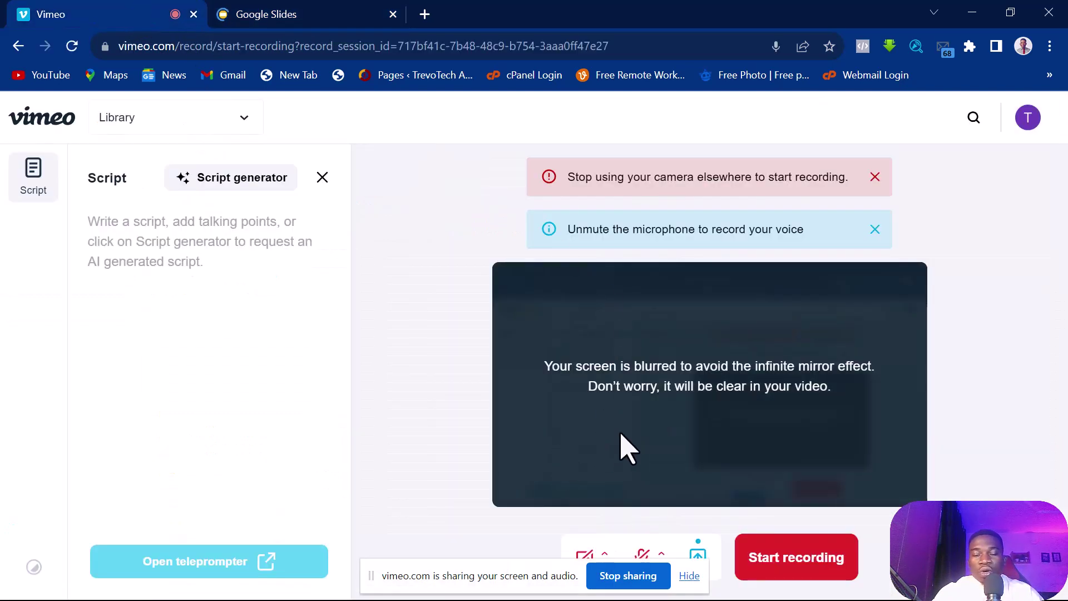
pyautogui.moveTo(477, 577); pyautogui.dragTo(376, 495)
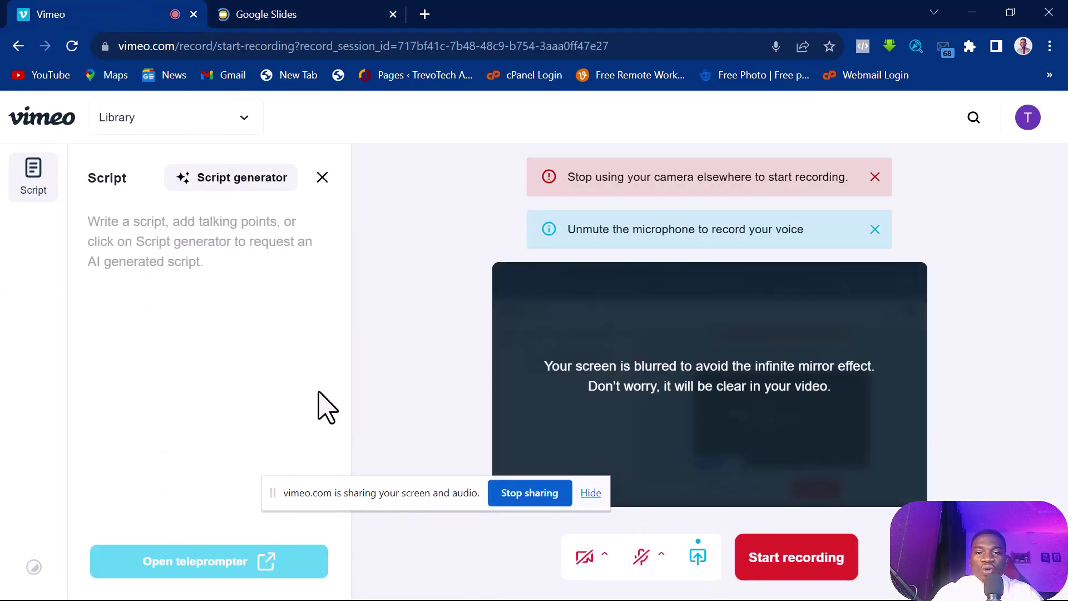
pyautogui.click(323, 177)
# Step: Stop sharing the screen and leave the recorder for the Vimeo home page
pyautogui.click(21, 47)
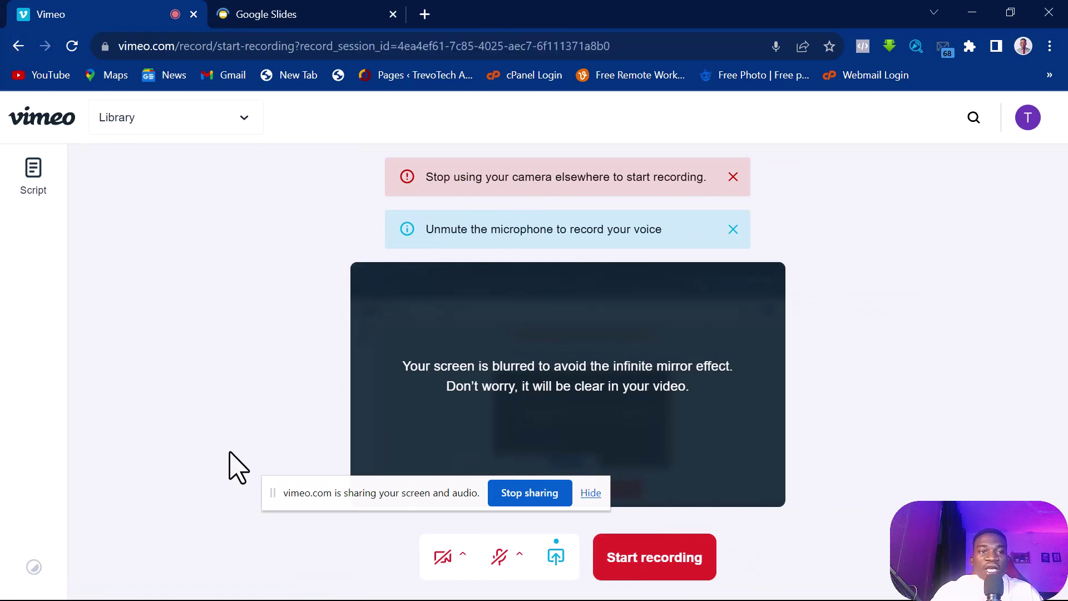
pyautogui.click(16, 45)
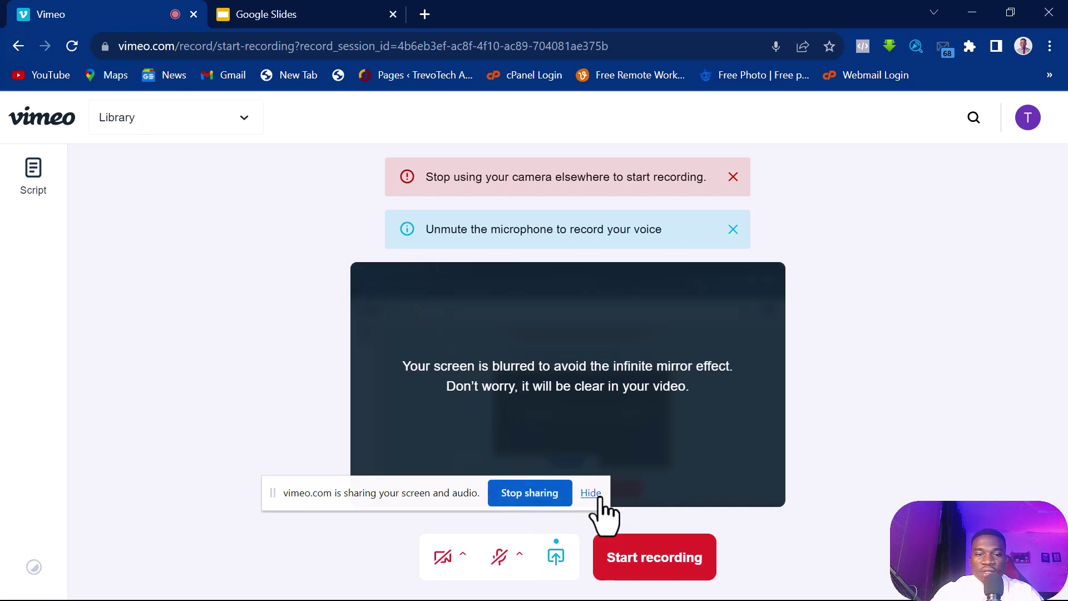
pyautogui.click(554, 493)
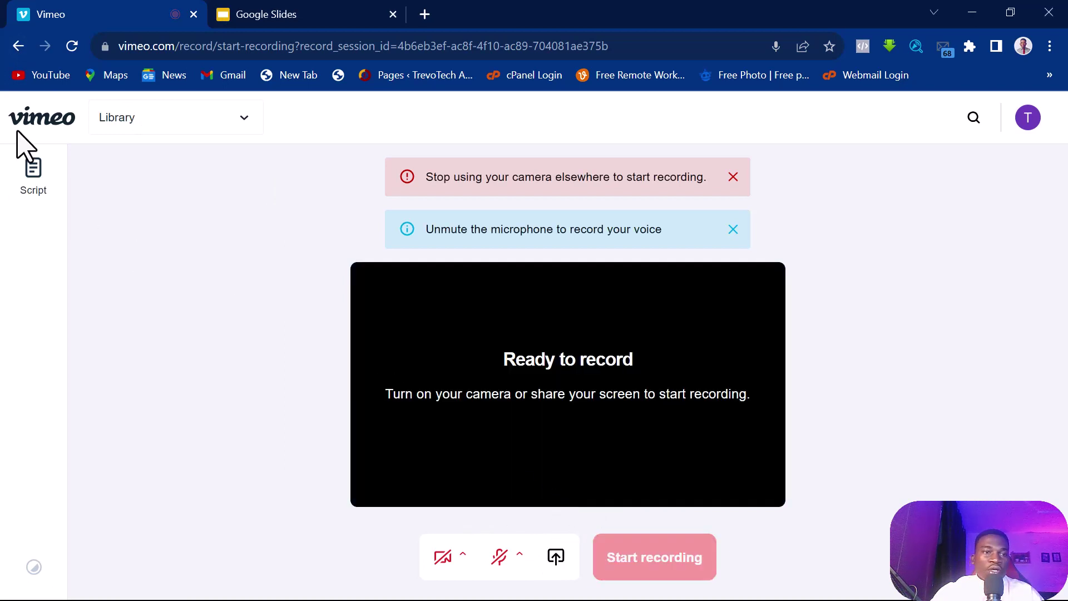
pyautogui.click(19, 46)
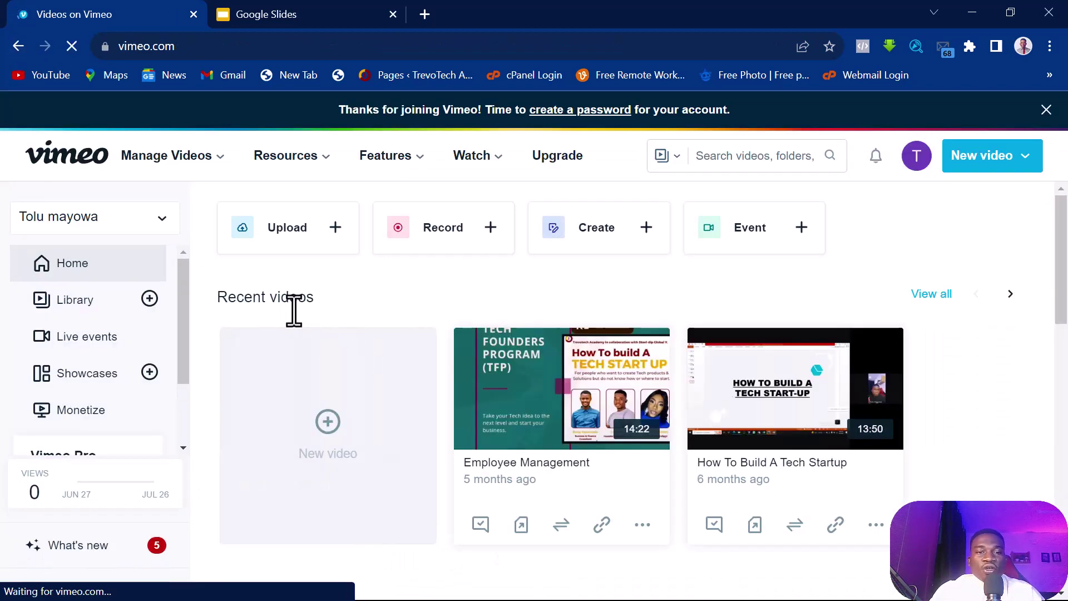
# Step: Download the Employee Management video from the Vimeo library at 720p and close the download options
pyautogui.click(89, 307)
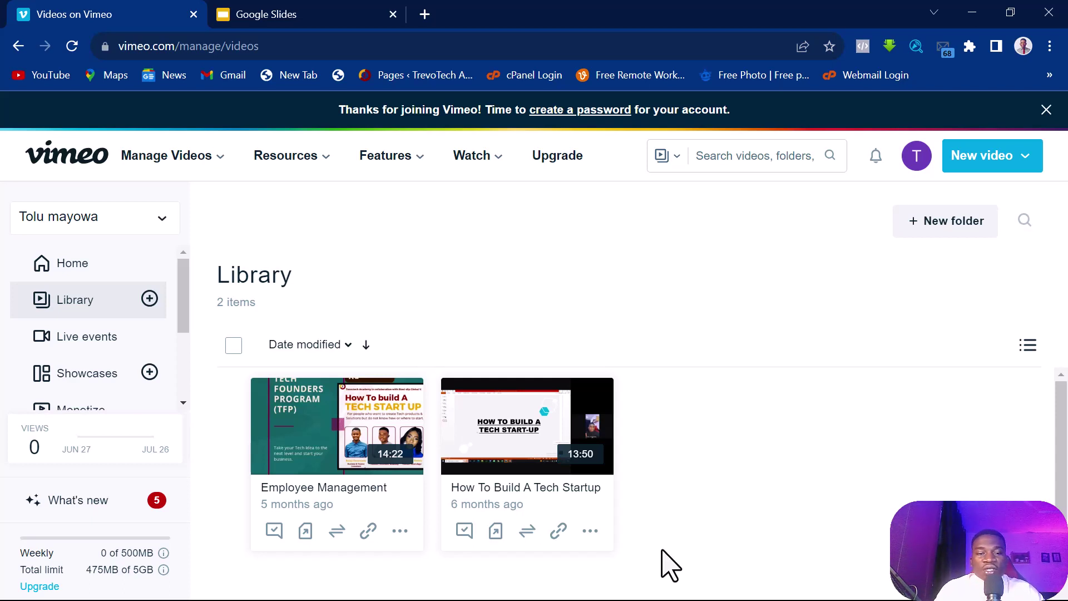
pyautogui.click(400, 532)
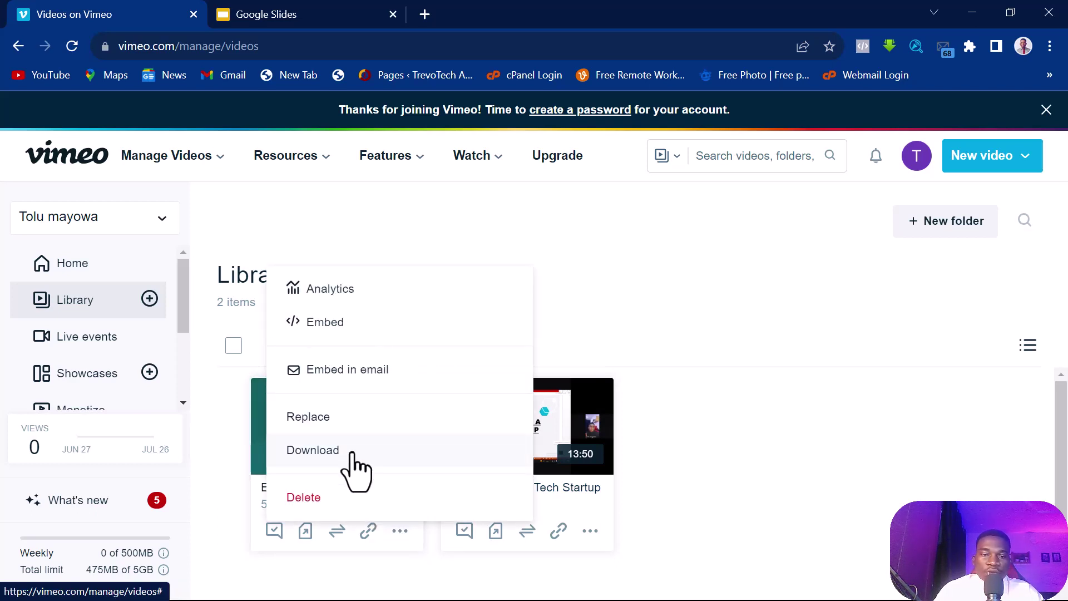
pyautogui.click(313, 450)
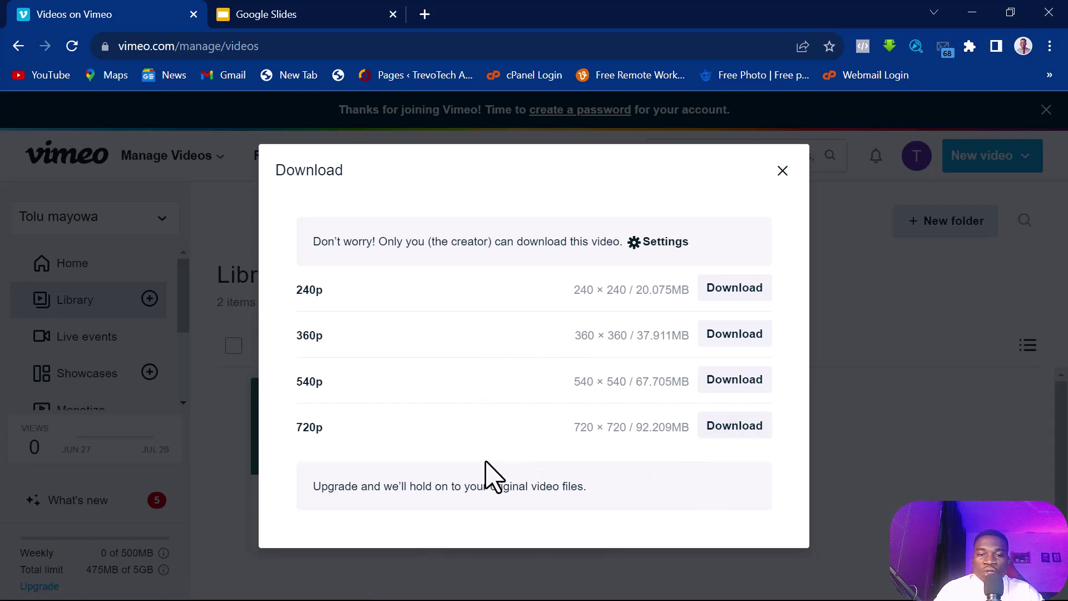
pyautogui.click(716, 436)
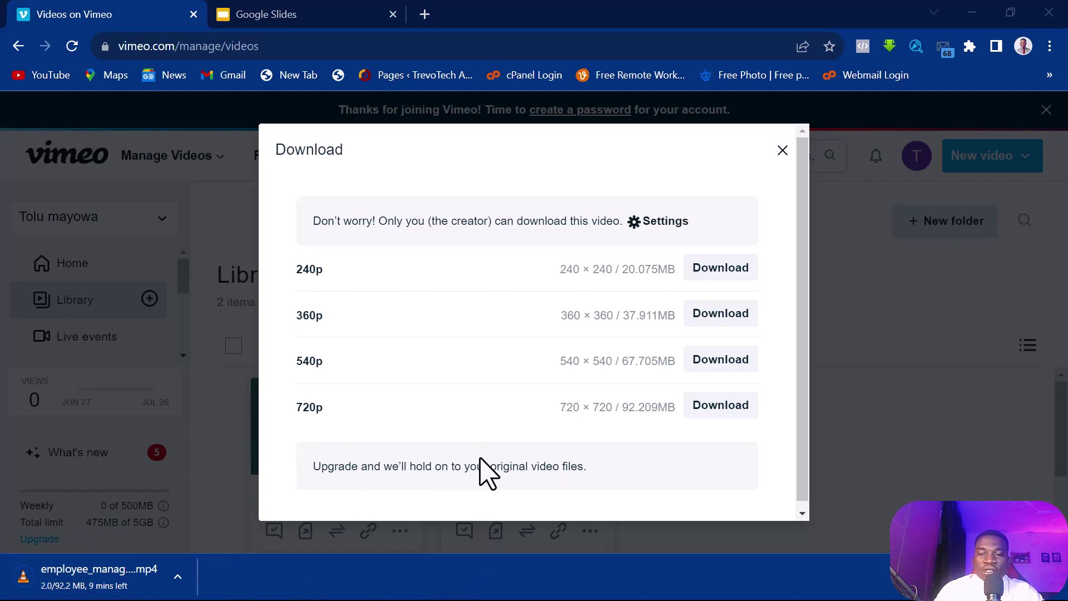
pyautogui.click(1053, 576)
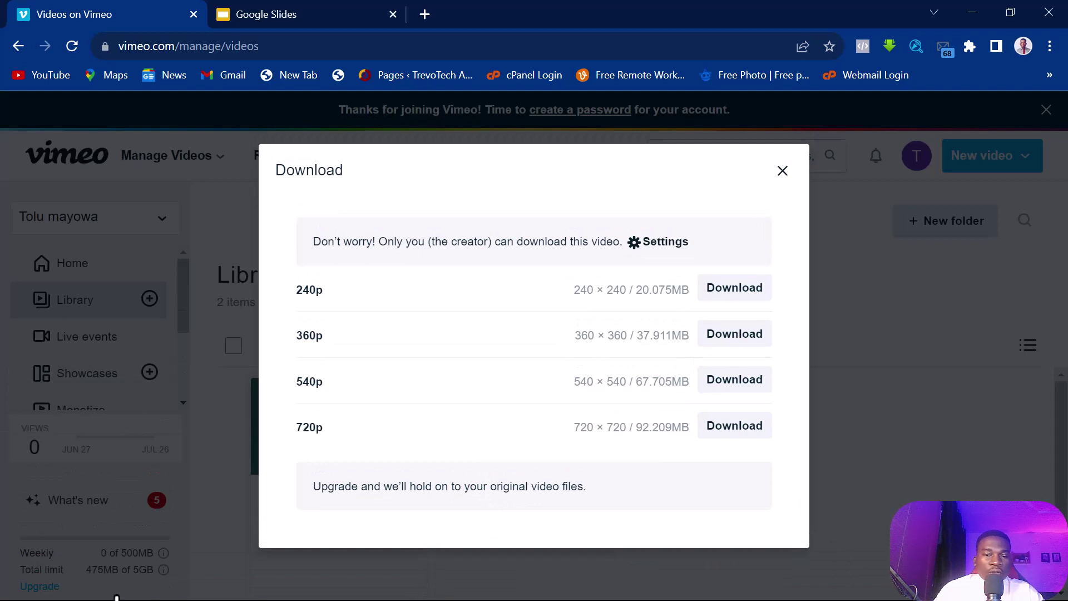
pyautogui.click(781, 171)
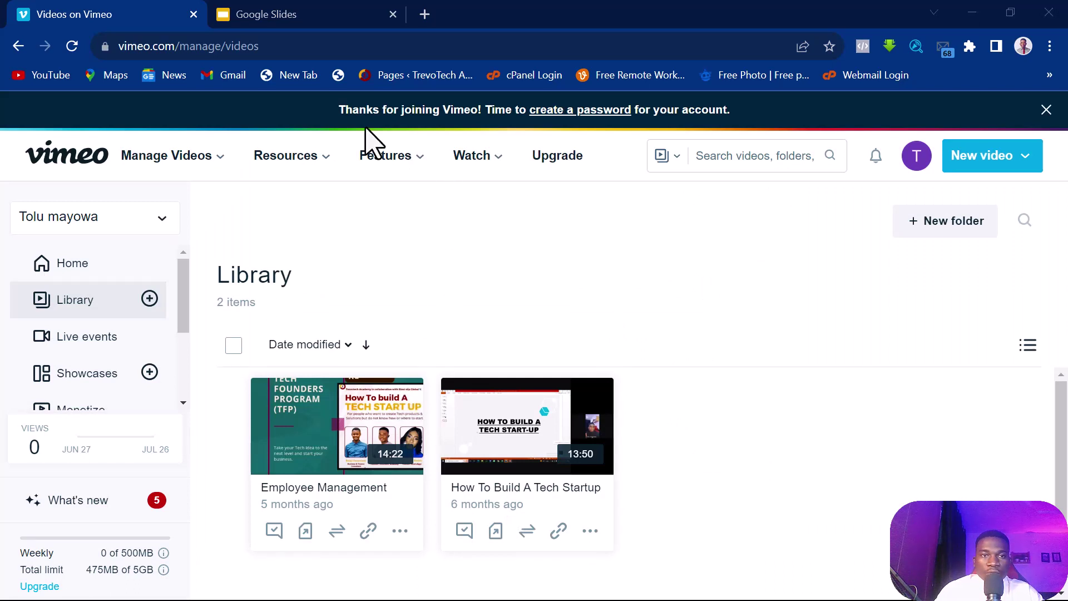
# Step: Minimize the browser and open the Downloads folder in File Explorer
pyautogui.click(329, 14)
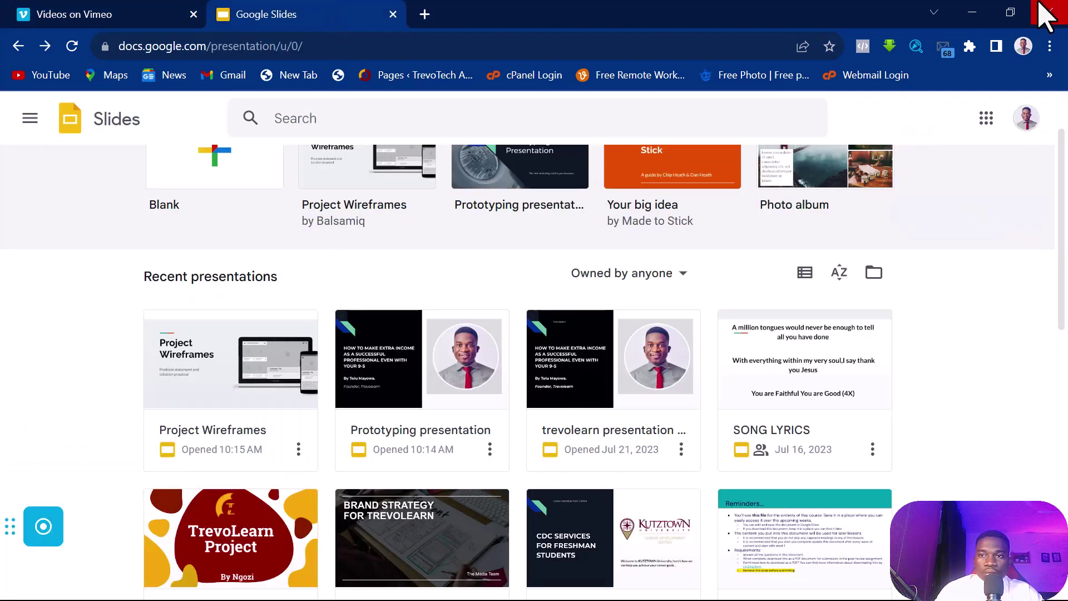
pyautogui.click(971, 13)
pyautogui.moveTo(160, 598)
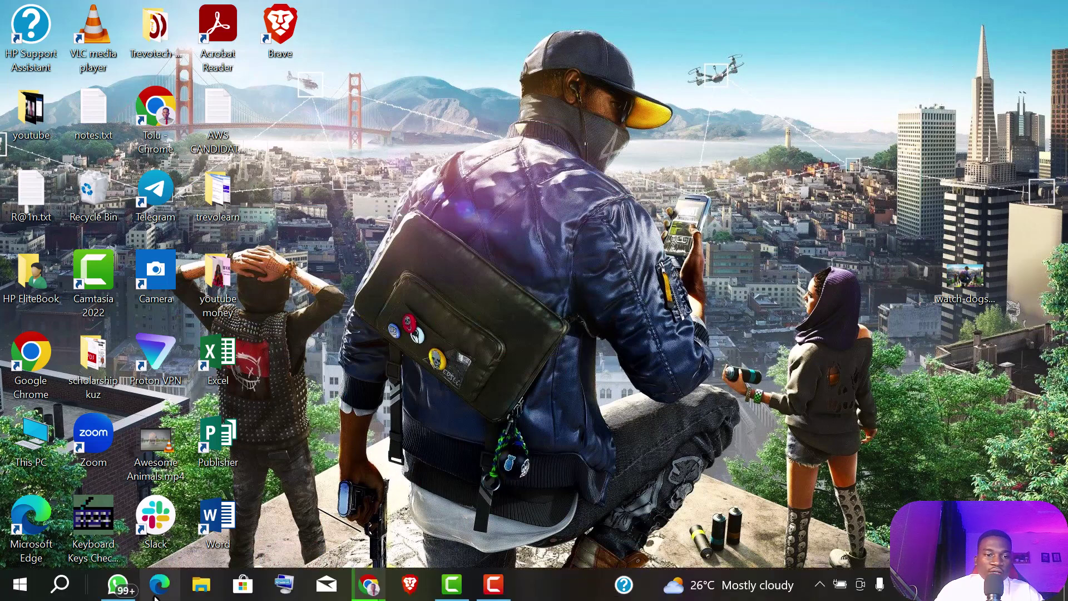
pyautogui.click(196, 587)
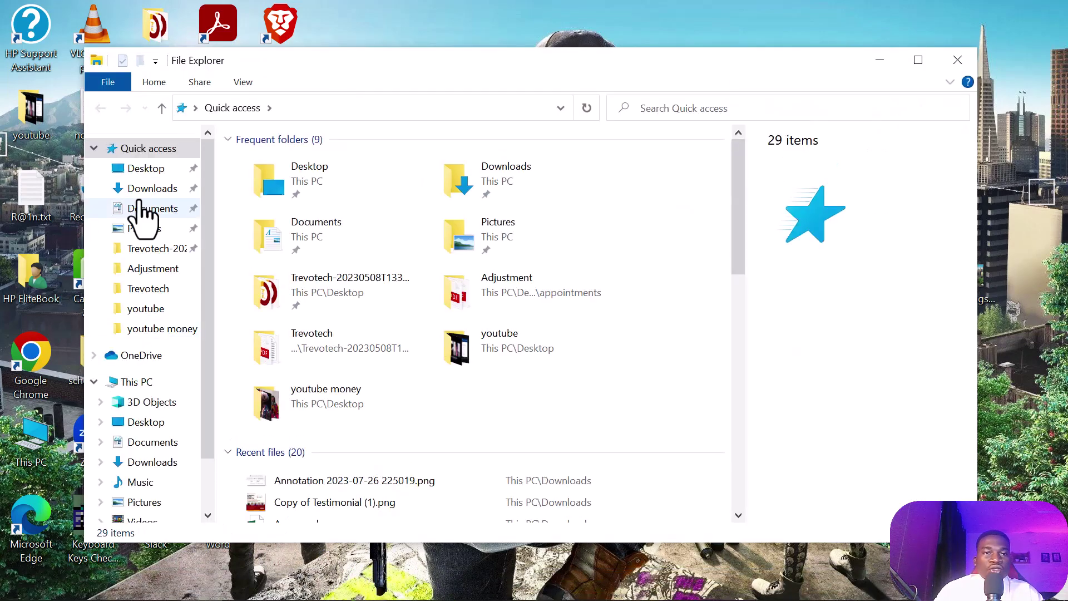
pyautogui.click(144, 190)
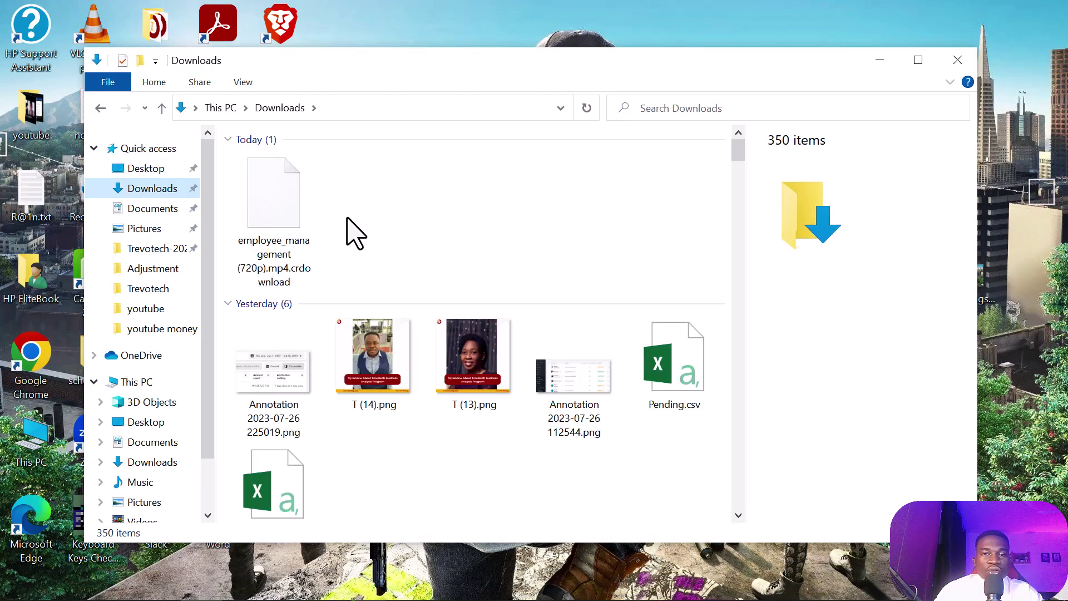
# Step: Look through the Downloads folder for the employee management video file and minimize File Explorer
pyautogui.scroll(-5, 369, 334)
pyautogui.scroll(5, 369, 328)
pyautogui.scroll(-5, 367, 325)
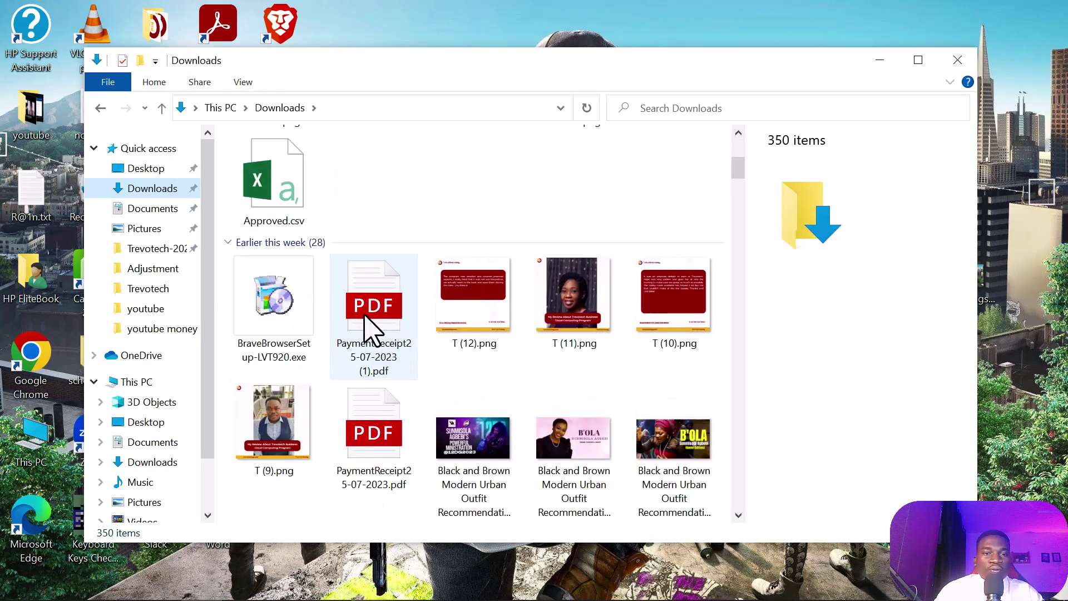
pyautogui.scroll(-5, 366, 316)
pyautogui.scroll(10, 367, 316)
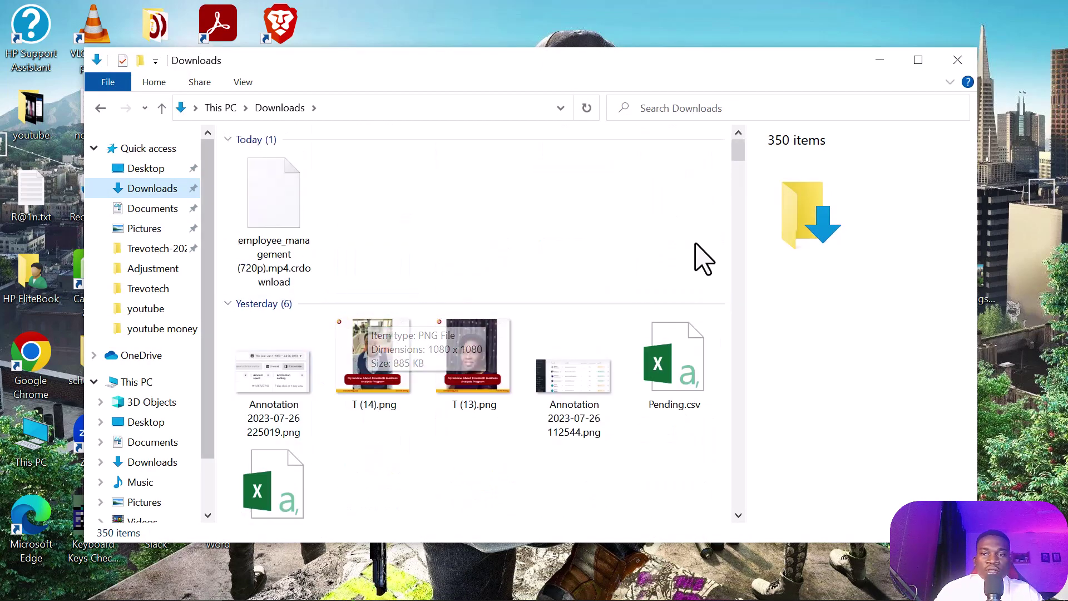
pyautogui.click(880, 60)
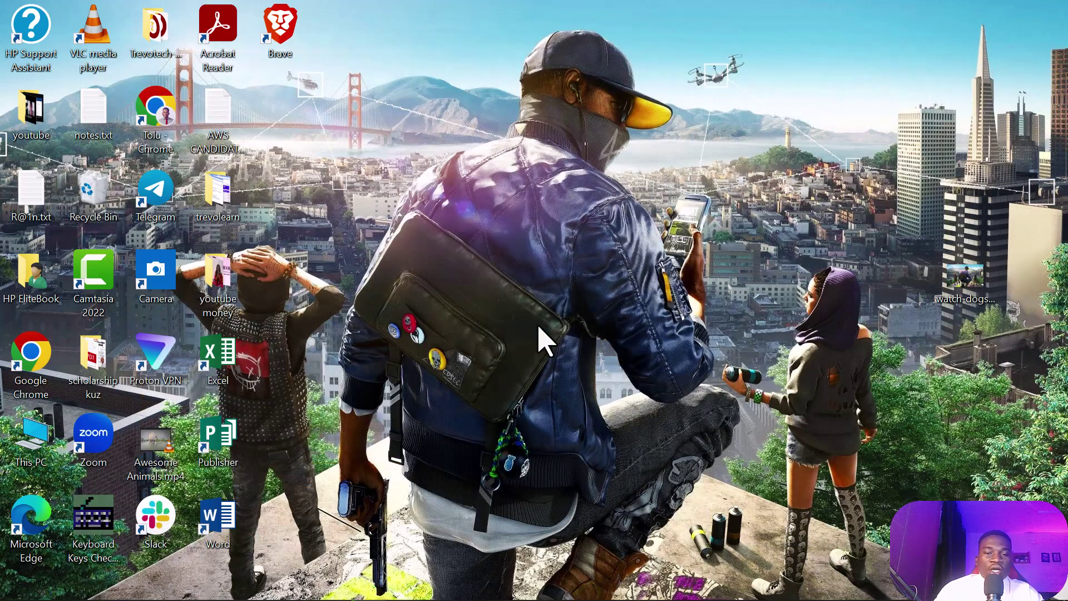
pyautogui.moveTo(624, 593)
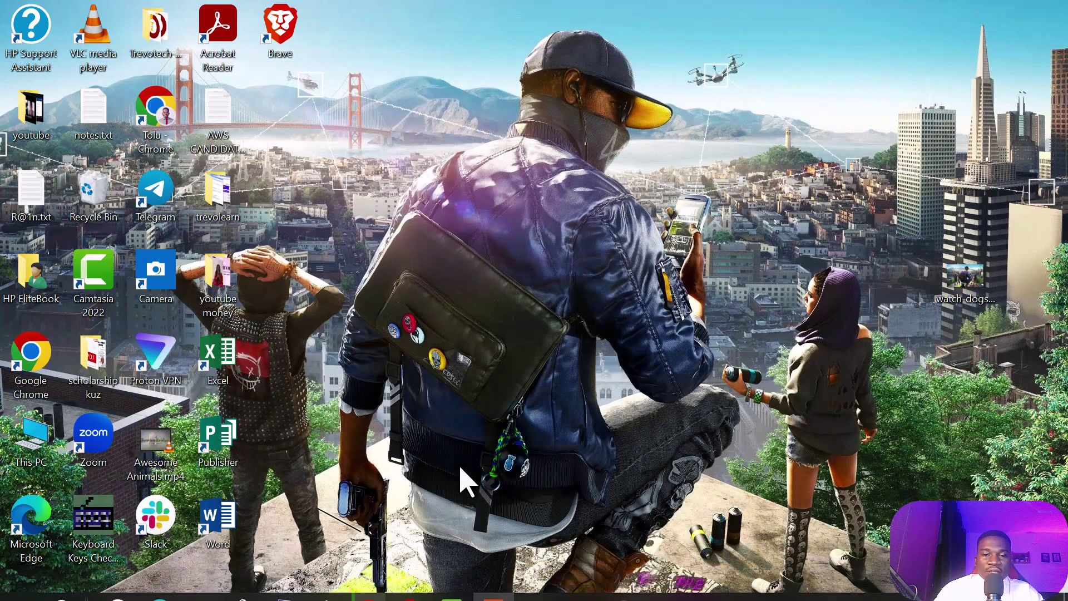